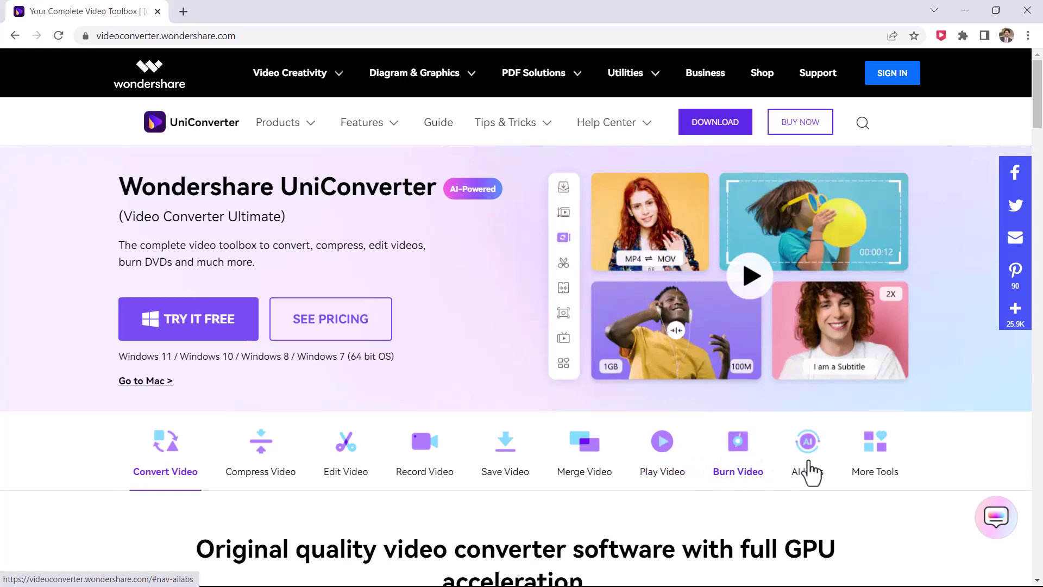
Scroll through the UniConverter product page's feature list and back up to the top.
scroll(823, 502, down, 7)
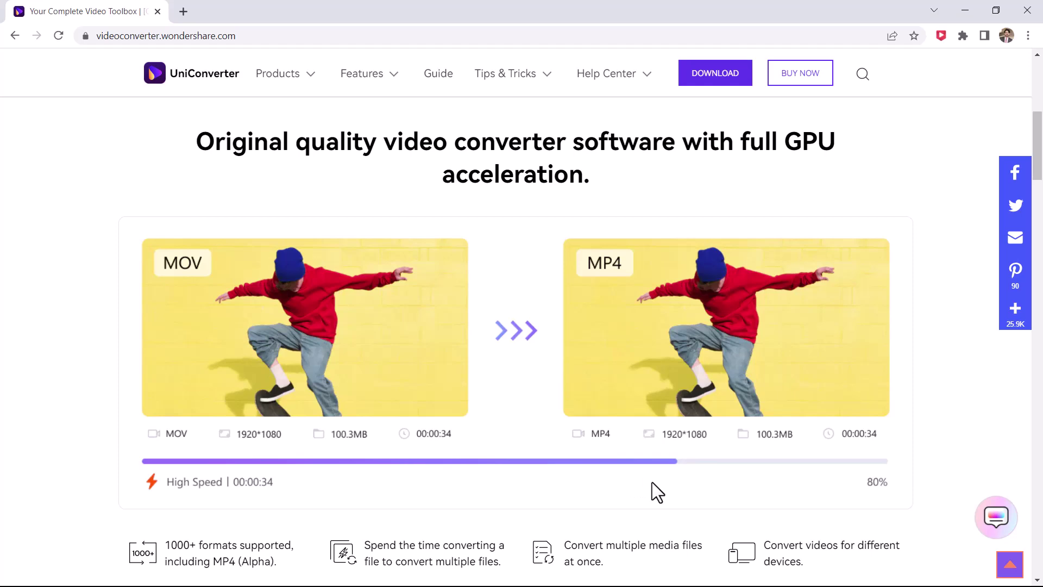
scroll(652, 481, down, 8)
scroll(656, 494, down, 2)
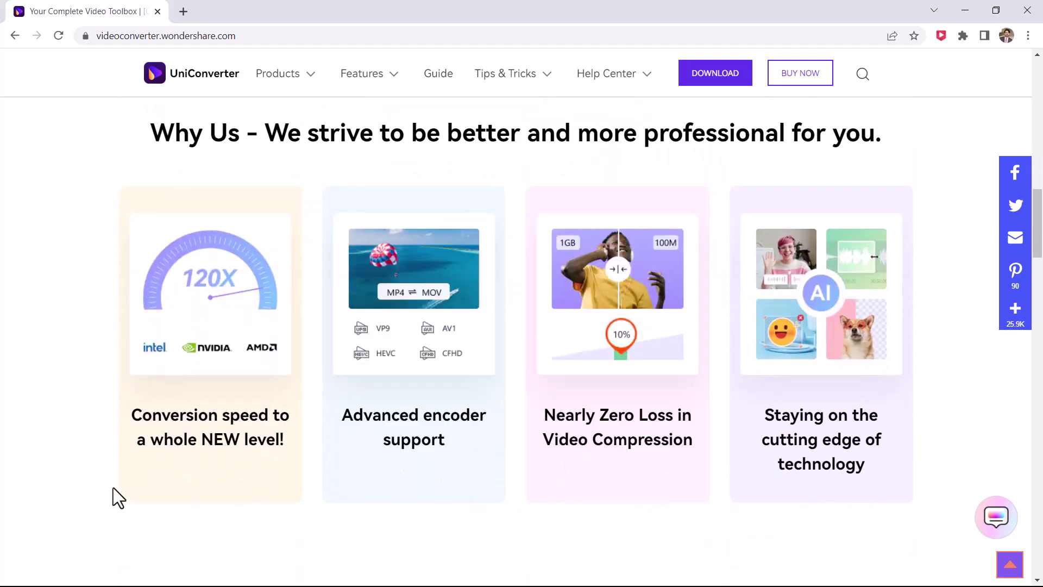
scroll(113, 488, up, 20)
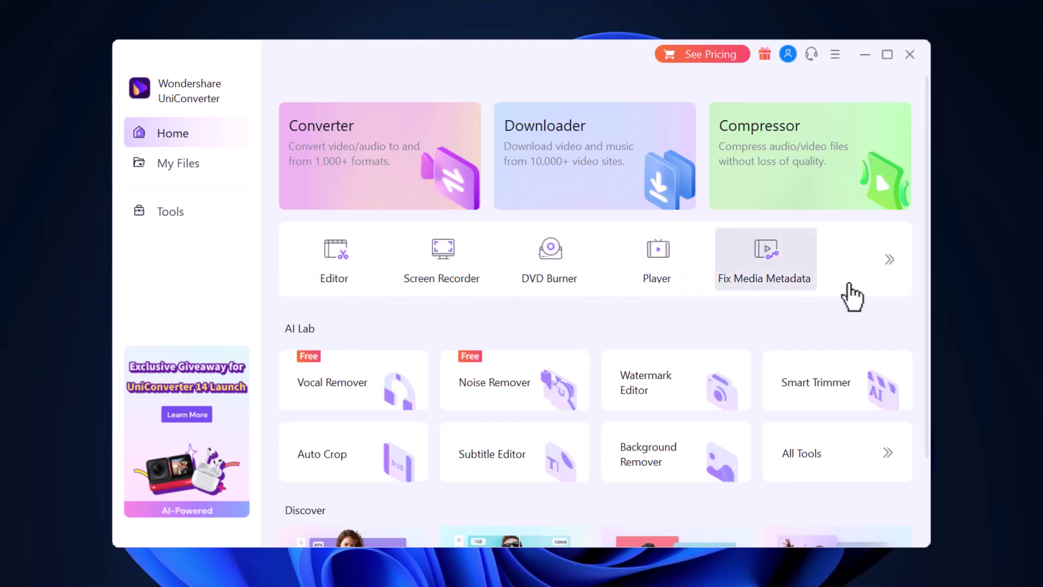
Browse the Home screen's Converter, Downloader, Compressor and AI Lab tools.
scroll(707, 347, down, 1)
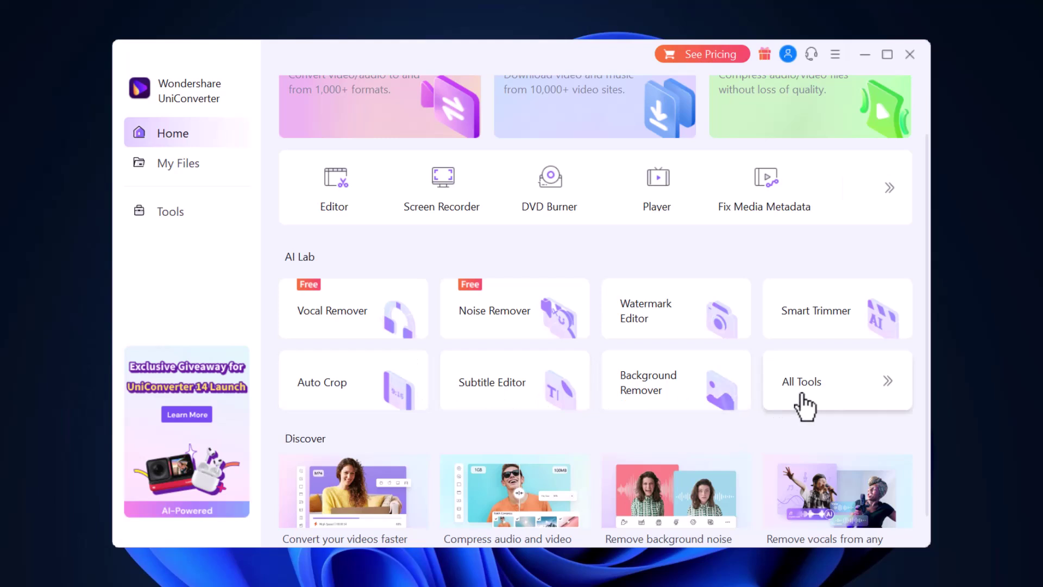
scroll(804, 405, down, 1)
scroll(804, 405, up, 3)
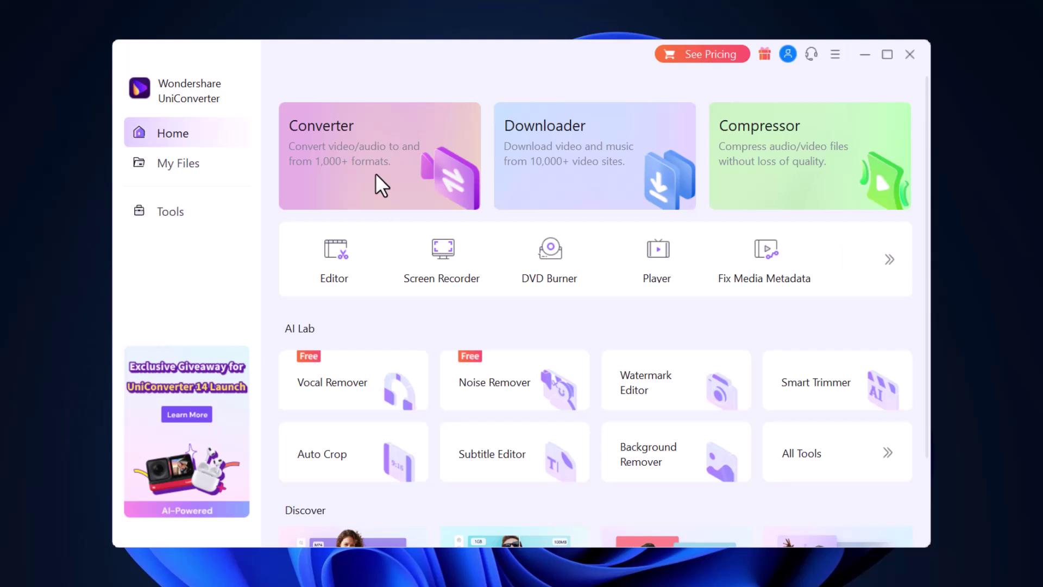
Add the Mobile Video_fixed clip to the Converter.
click(347, 173)
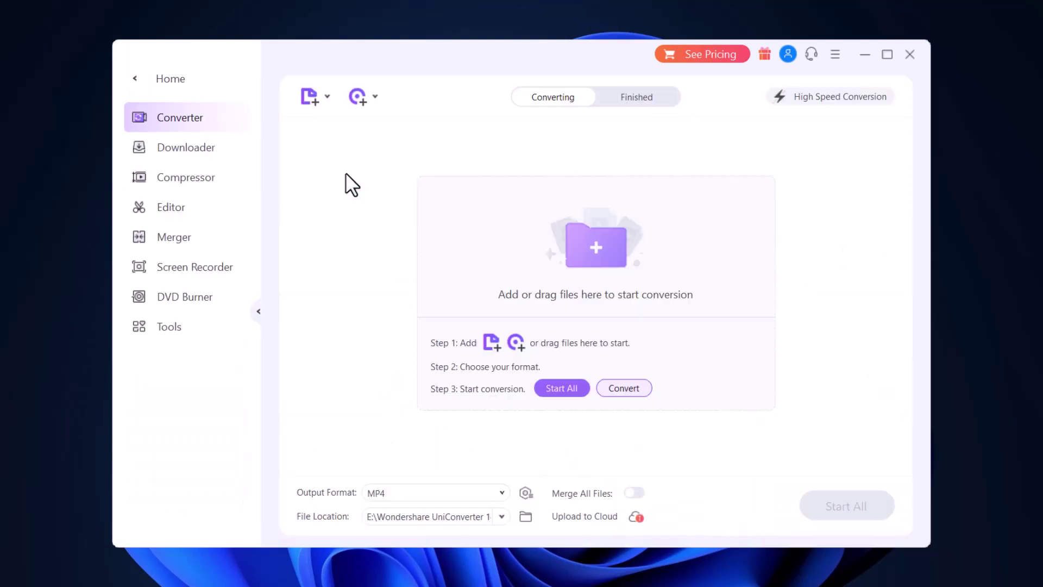
click(598, 259)
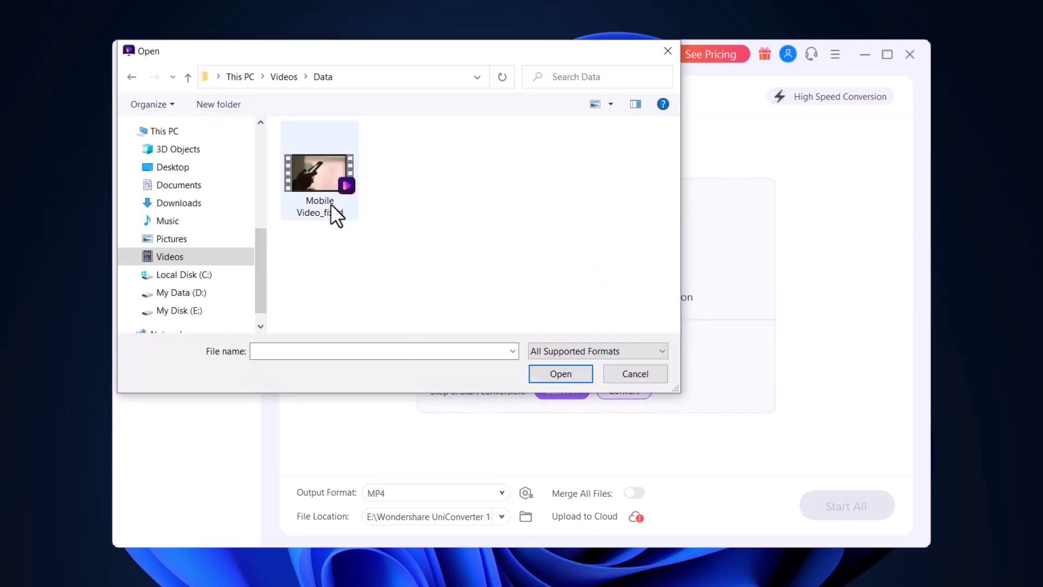
double_click(330, 203)
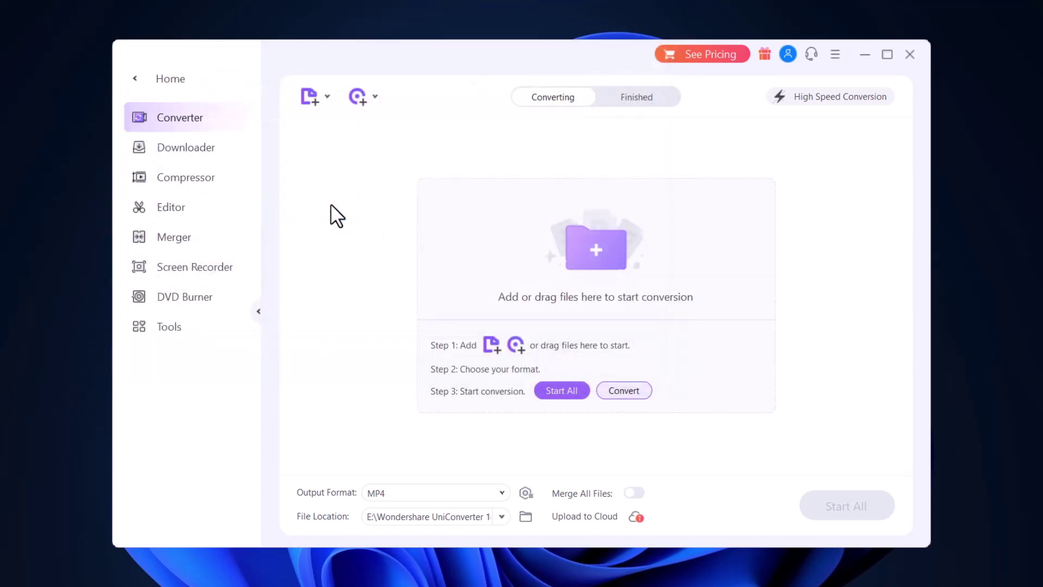
Set the clip's output format to MP4 HD 1080P.
click(775, 180)
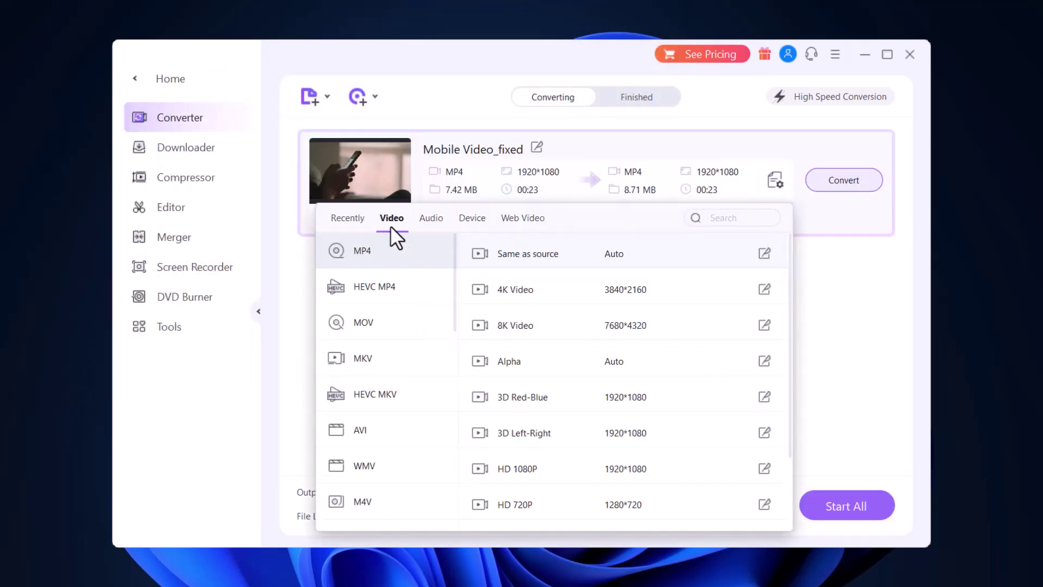
scroll(380, 348, down, 6)
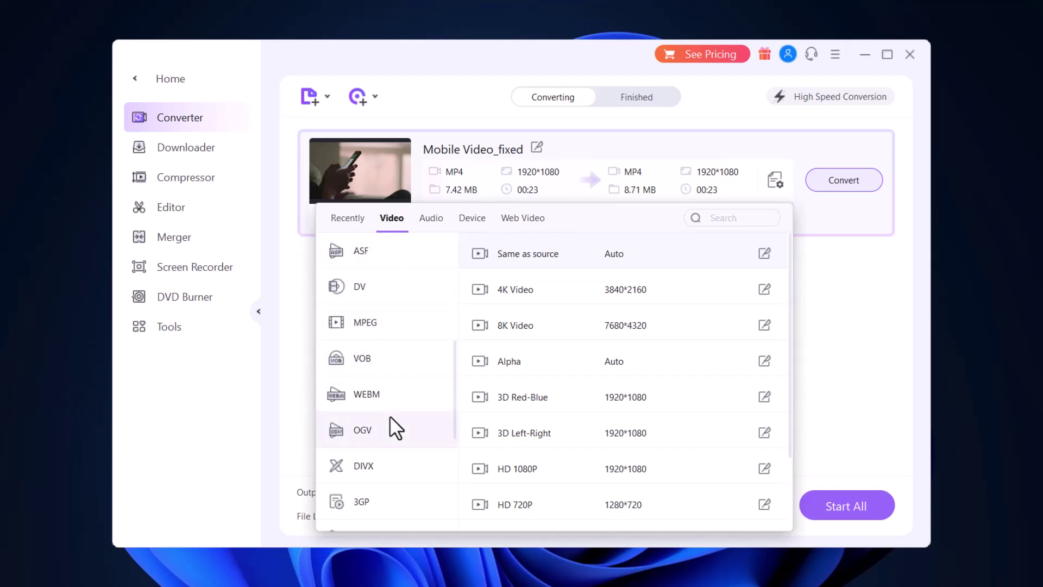
scroll(389, 472, down, 3)
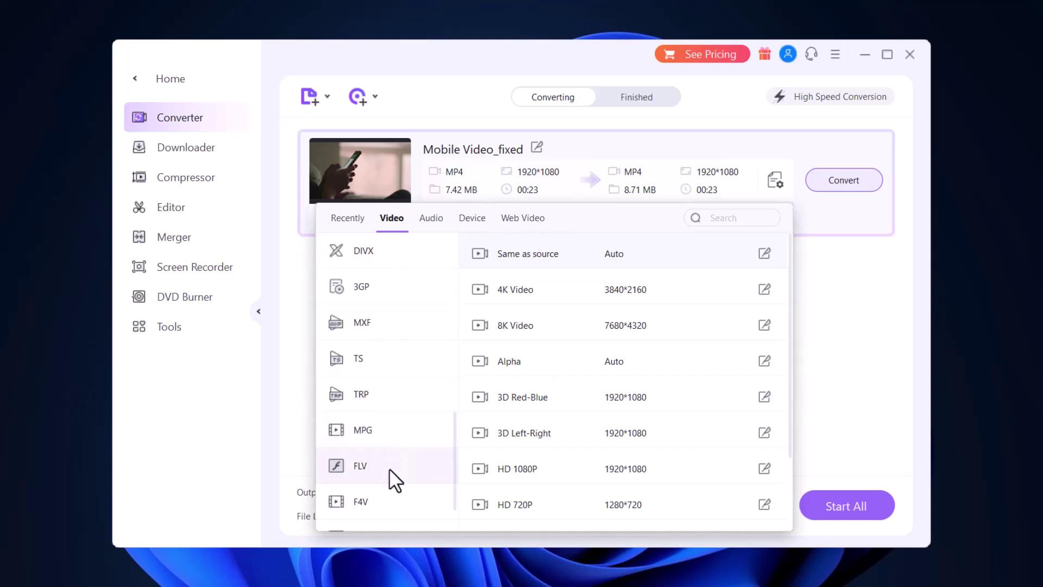
scroll(569, 318, up, 3)
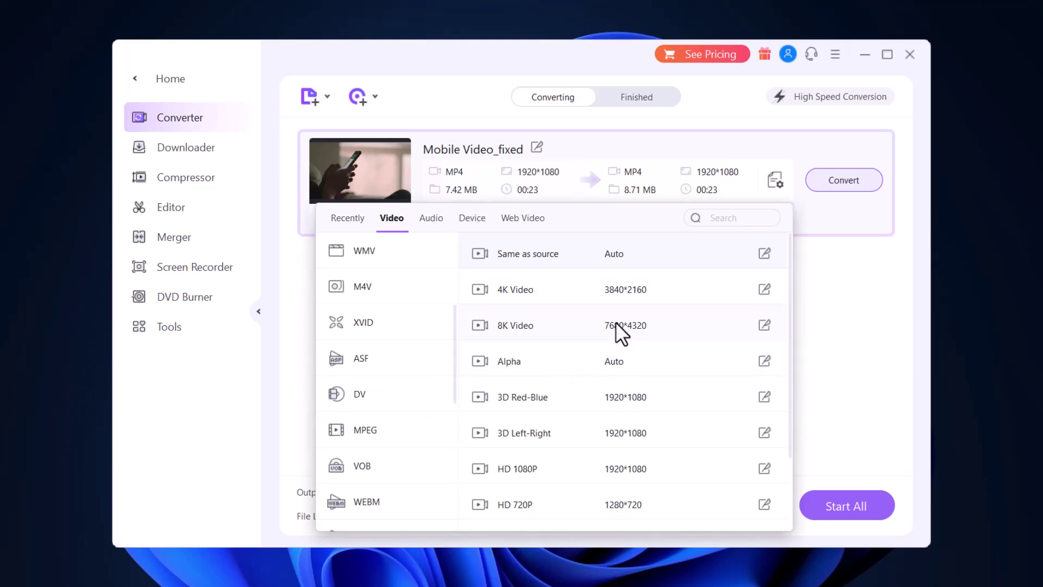
scroll(609, 321, up, 6)
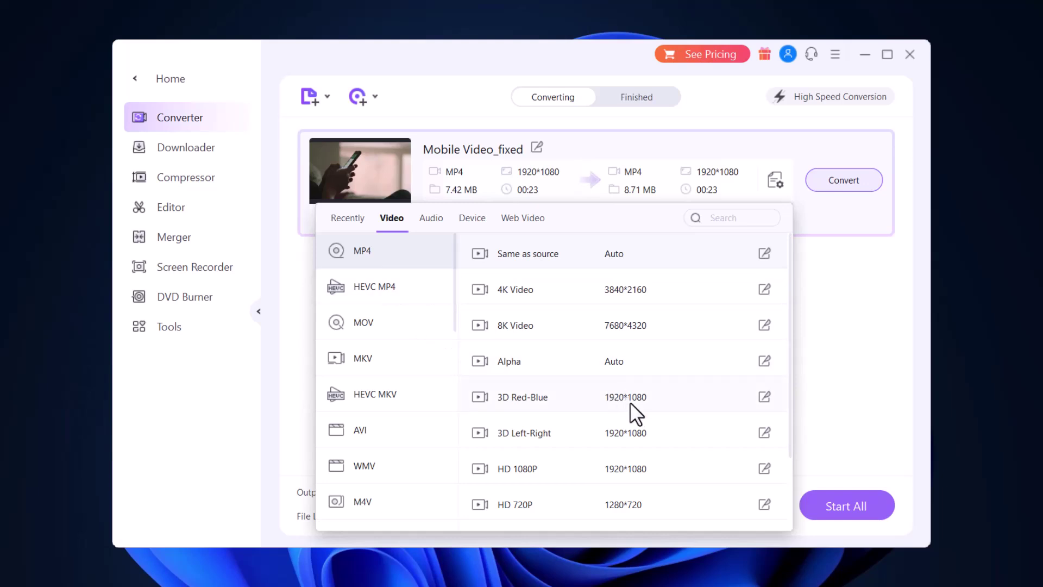
click(660, 470)
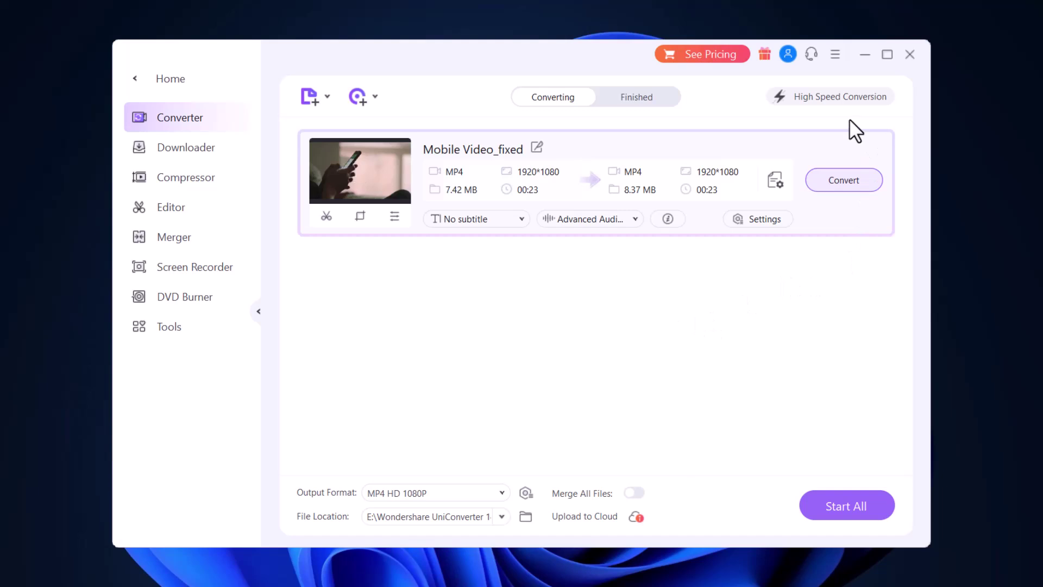
Enable High Speed Conversion.
click(782, 96)
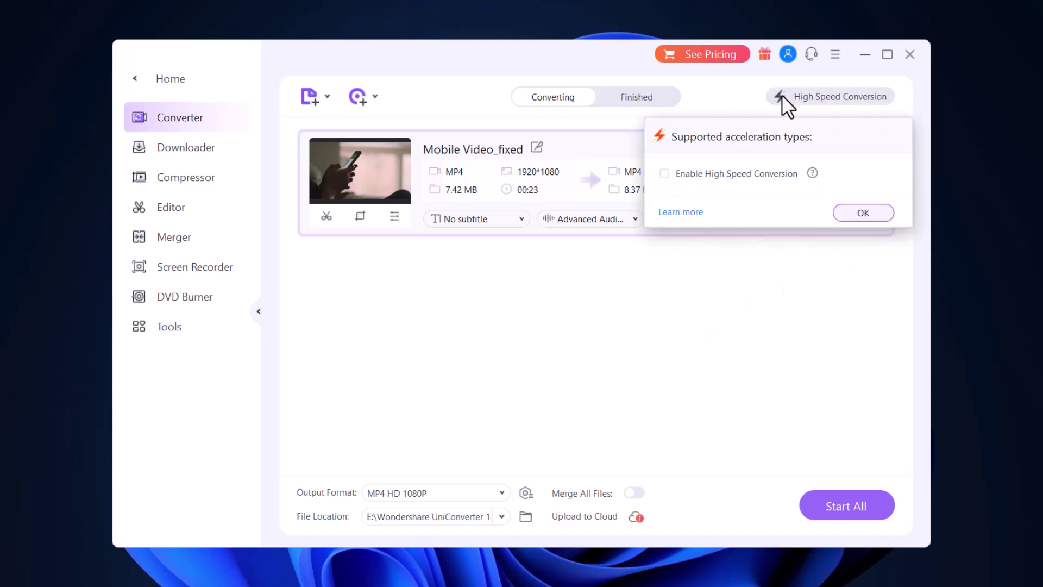
click(674, 173)
click(862, 212)
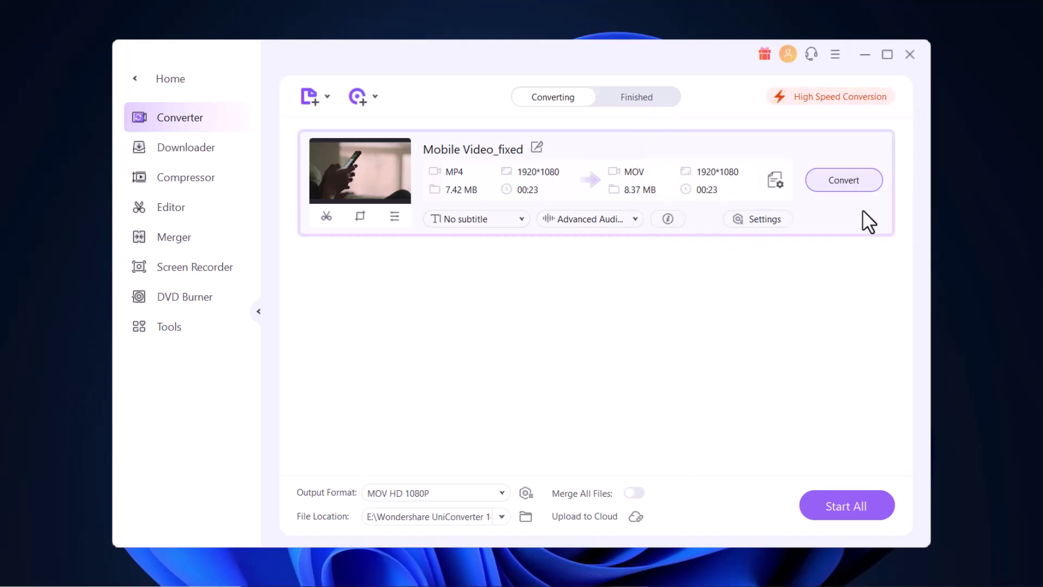
Convert Mobile Video_fixed and check the result in the Finished list.
click(836, 178)
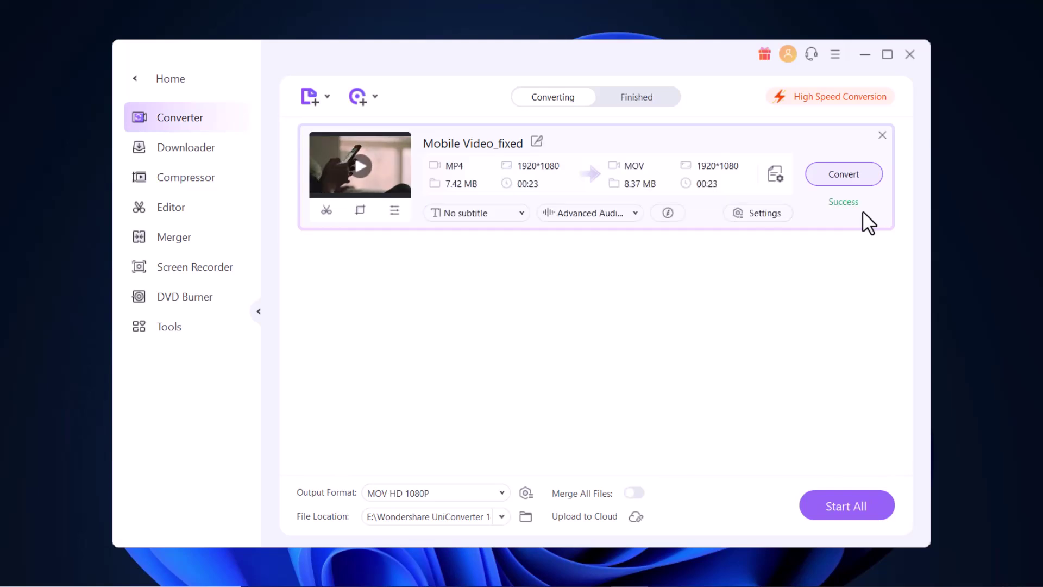
click(651, 98)
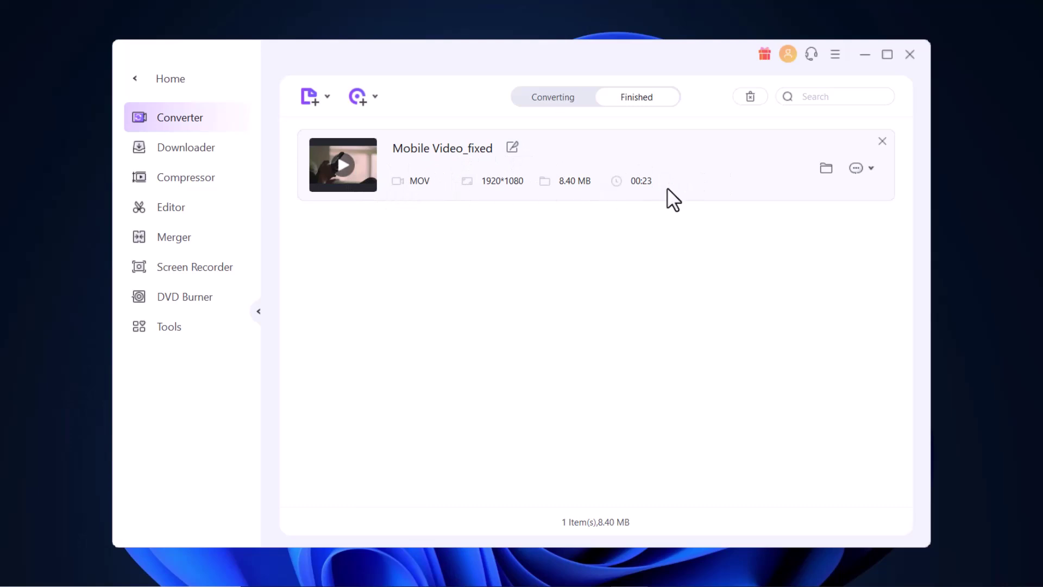
click(220, 184)
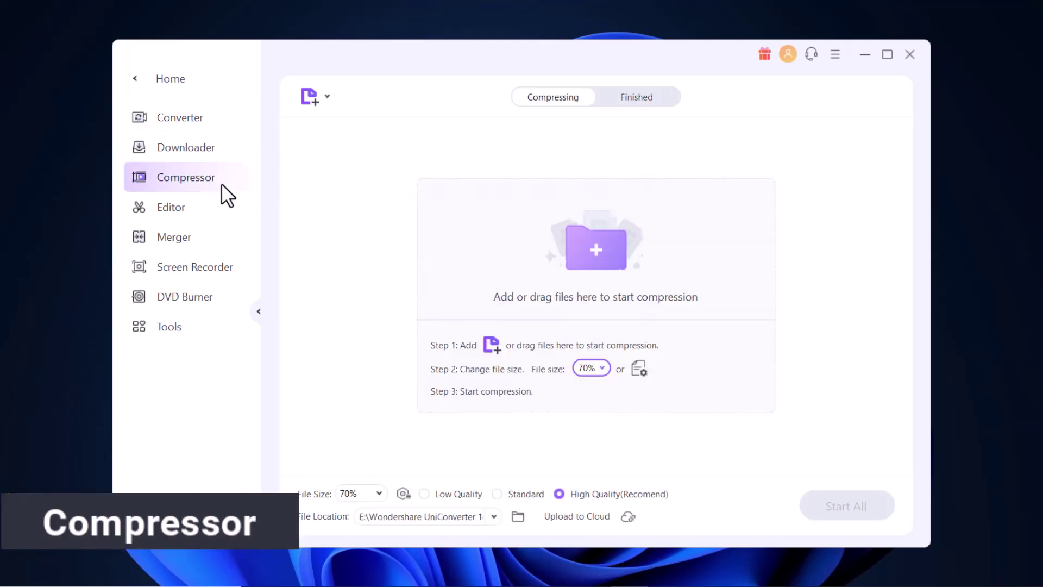
Load Mobile Video_fixed (7.42 MB) and lower its compression ratio from 70% to 63%.
click(582, 259)
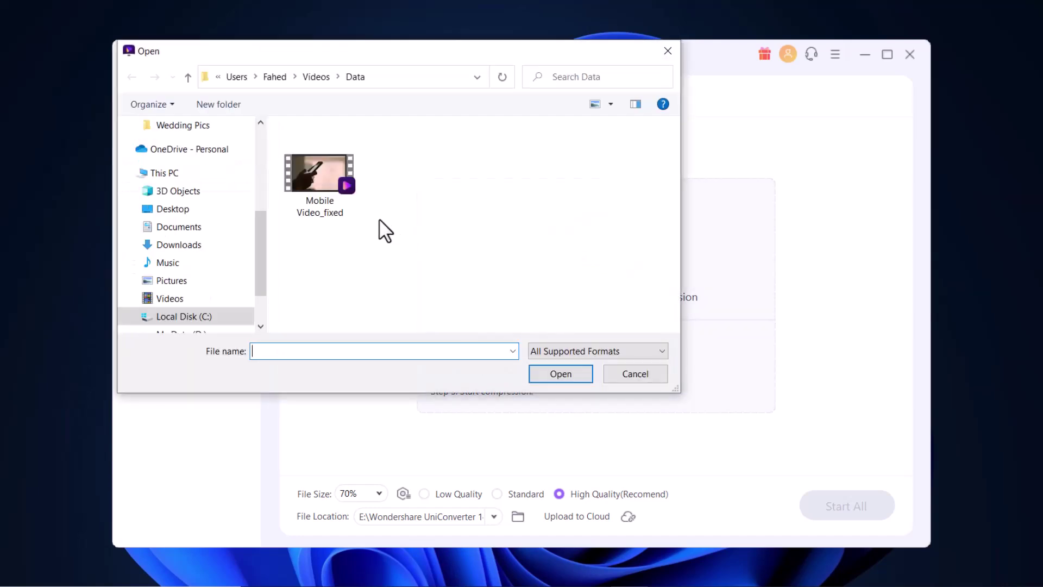
double_click(328, 181)
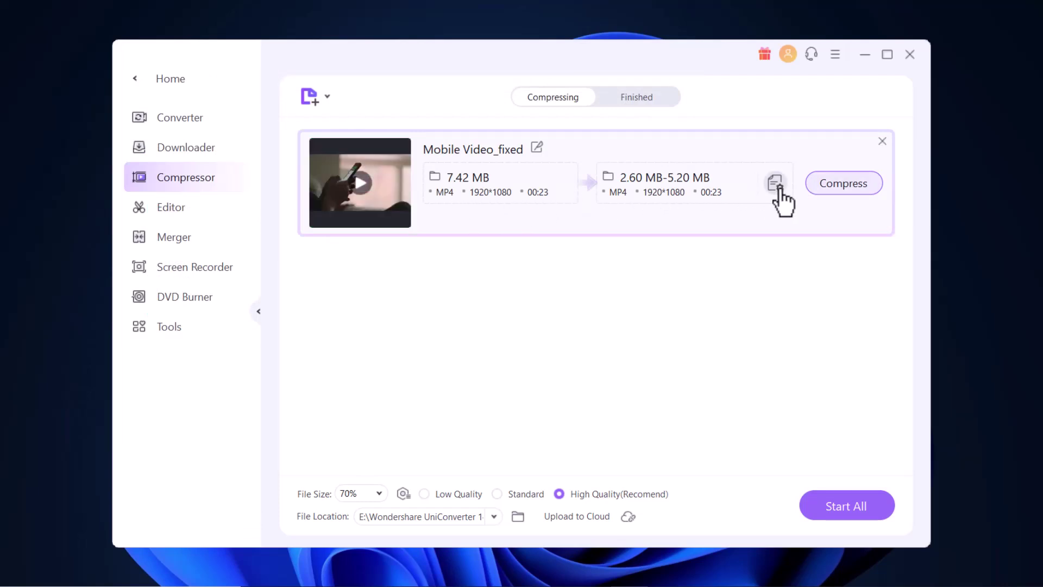
click(776, 183)
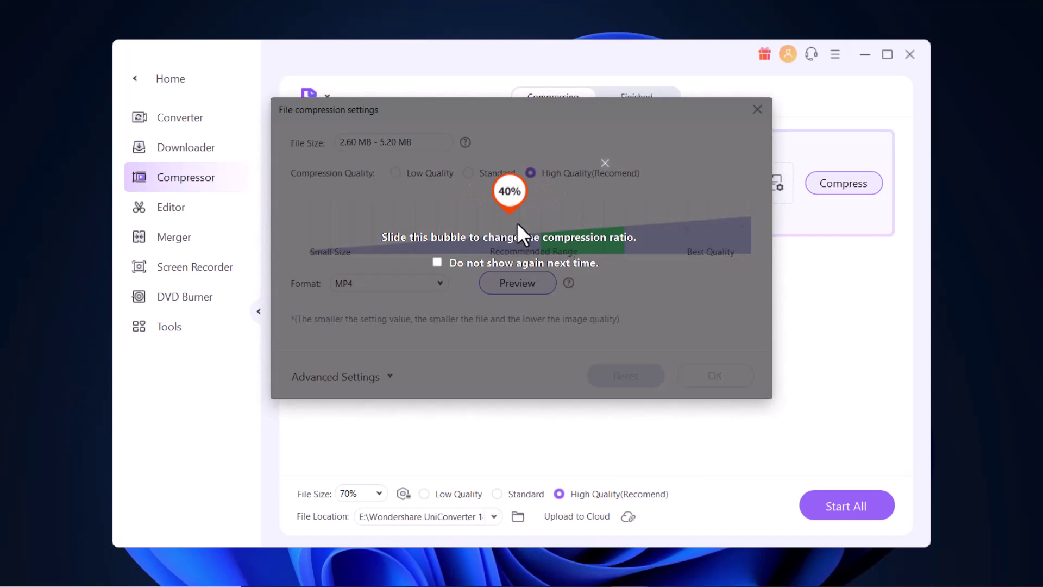
click(605, 162)
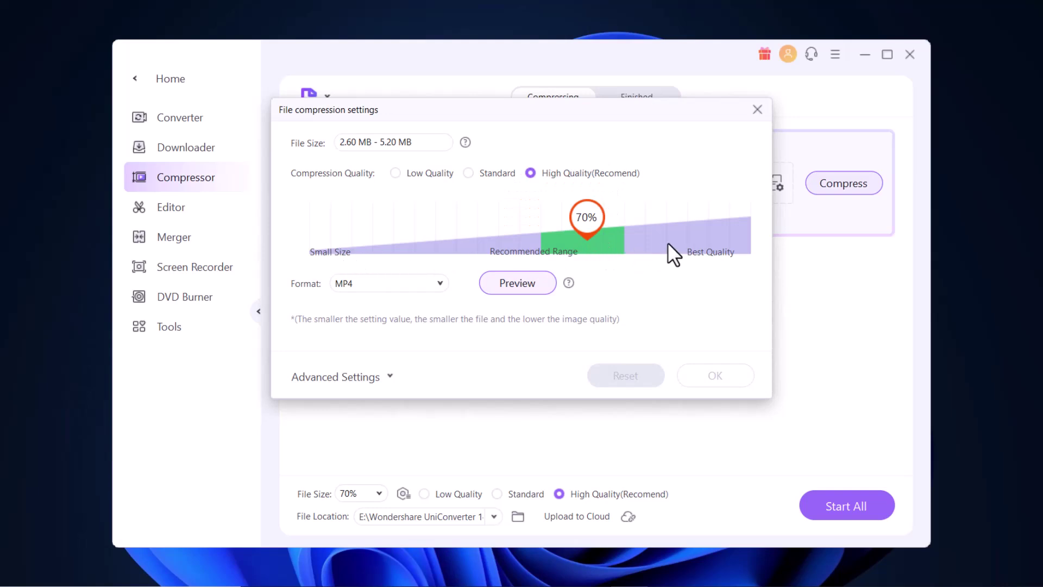
drag(586, 237, 544, 232)
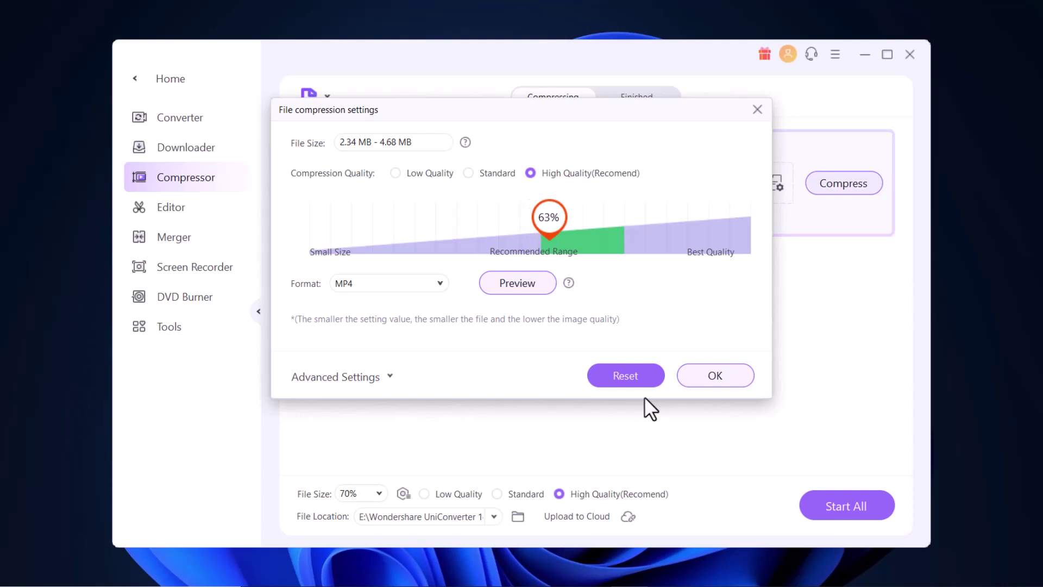
click(719, 376)
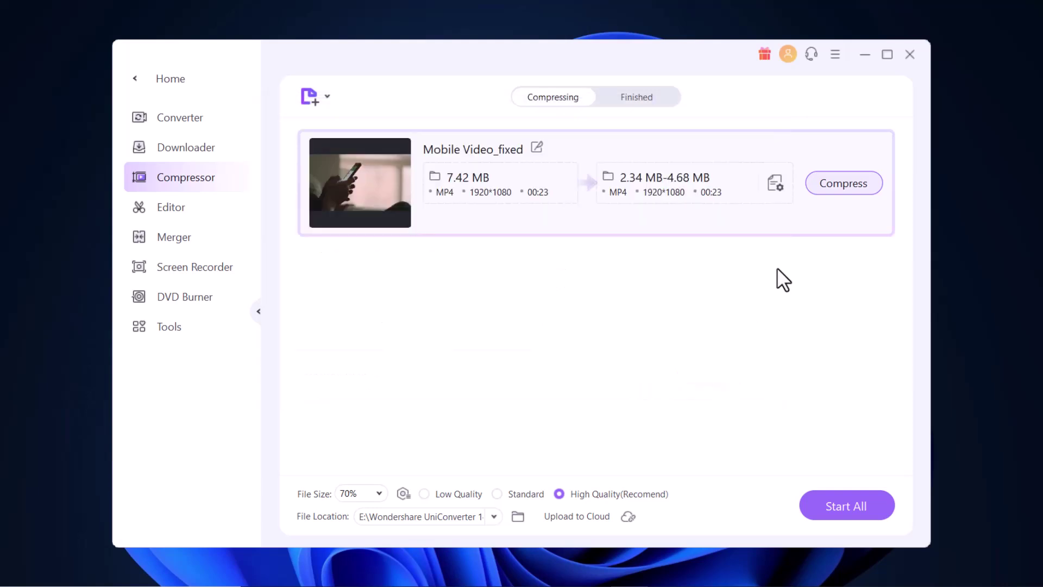
Compress the clip into a 4.71 MB MP4 and review it under Finished.
click(836, 185)
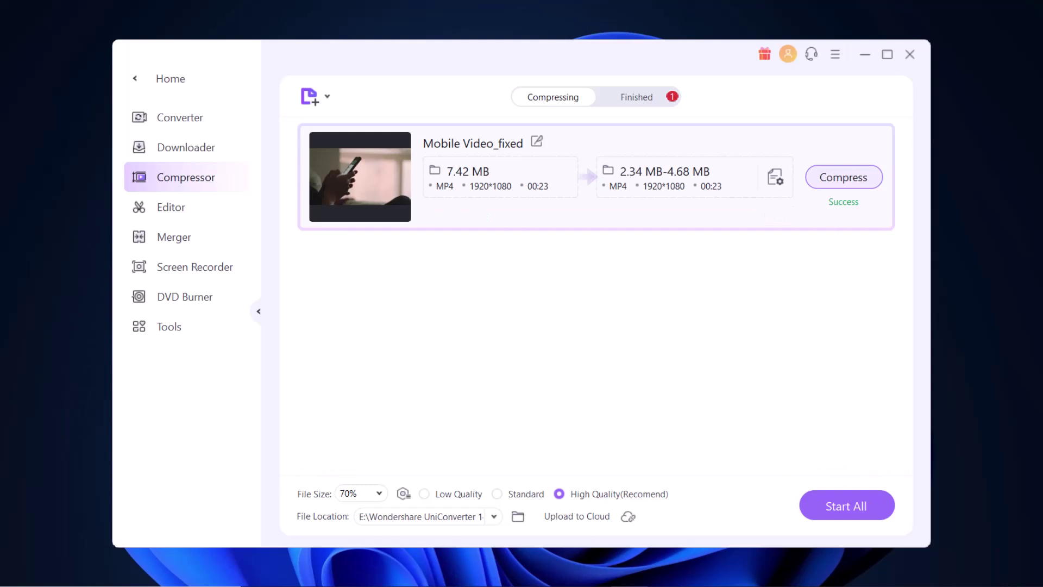
click(654, 97)
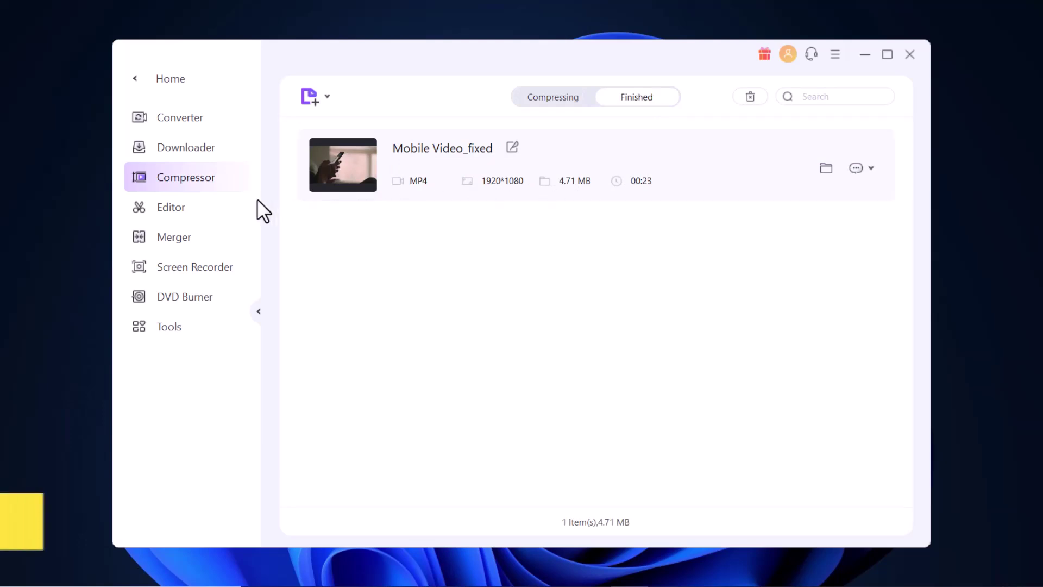
click(196, 210)
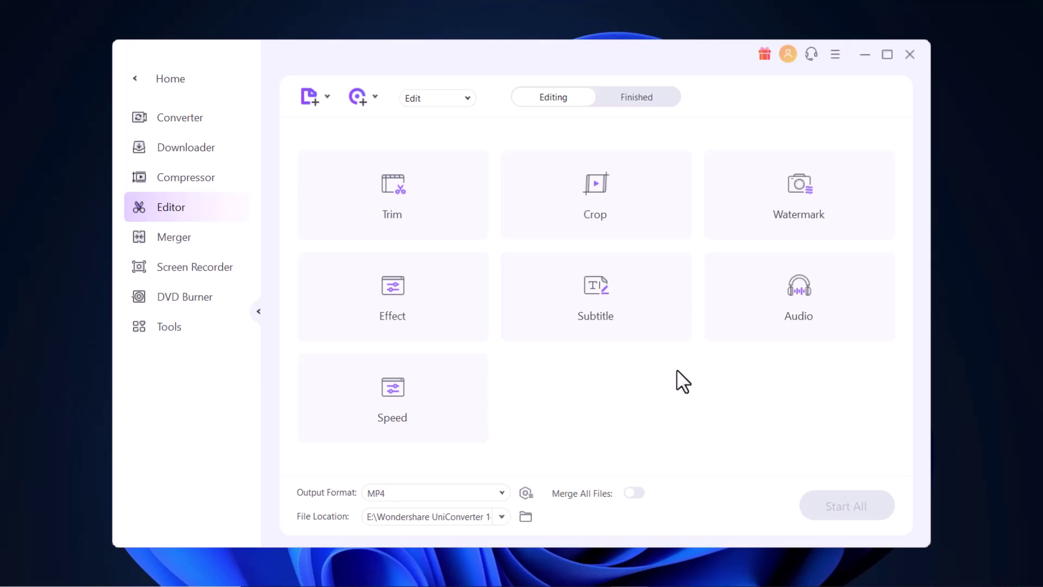
Load Mobile Video_fixed into Trim and shorten it to 00:20 (about 7.70 MB).
click(420, 199)
double_click(314, 175)
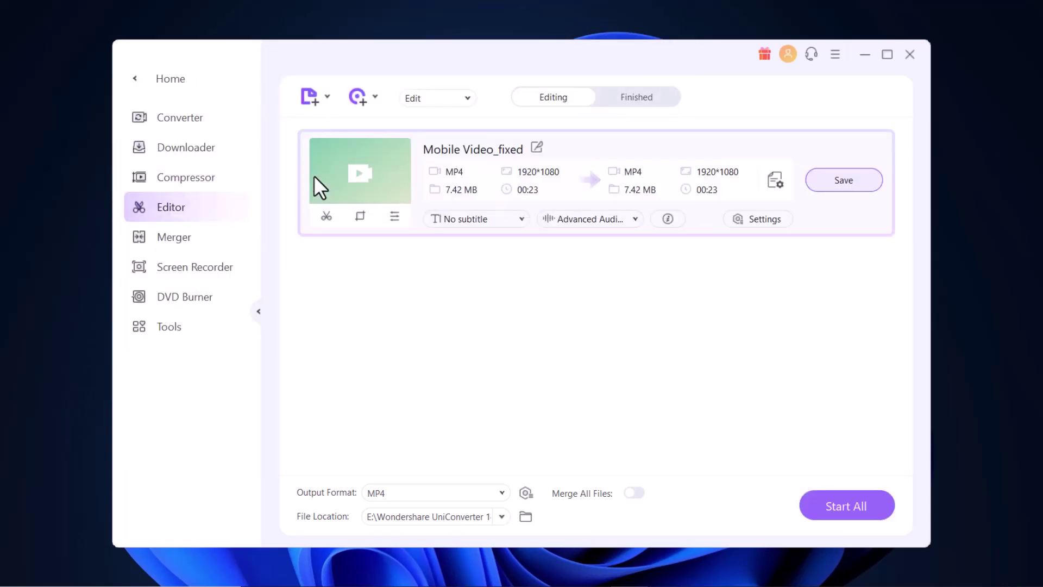
click(314, 176)
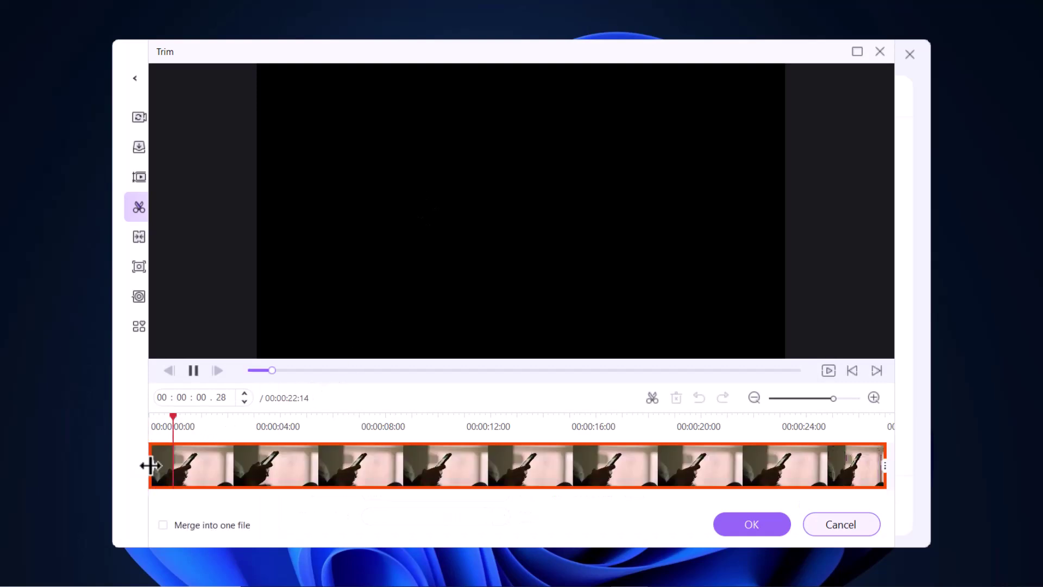
drag(145, 463, 211, 466)
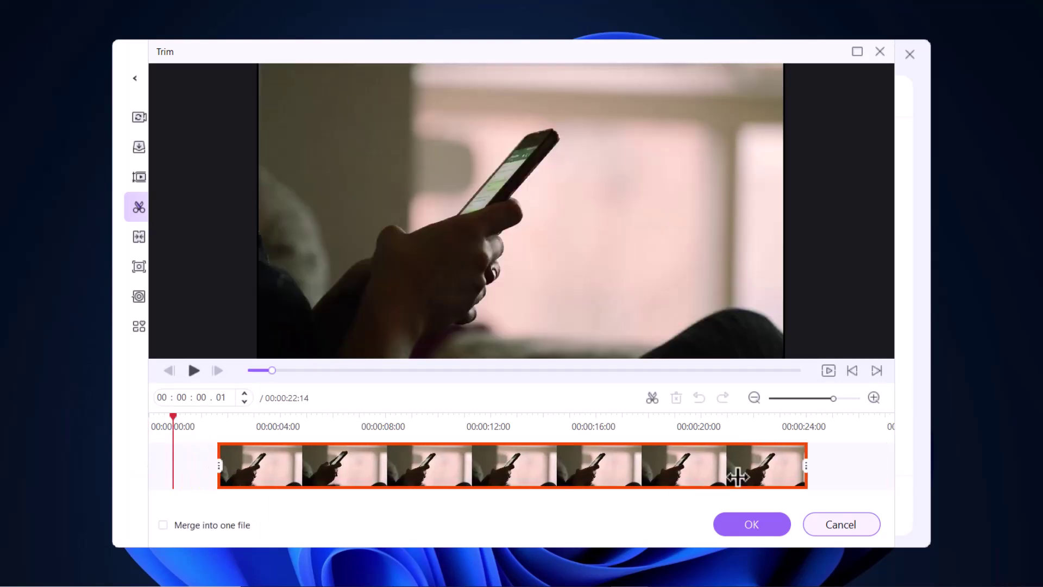
drag(797, 466, 758, 474)
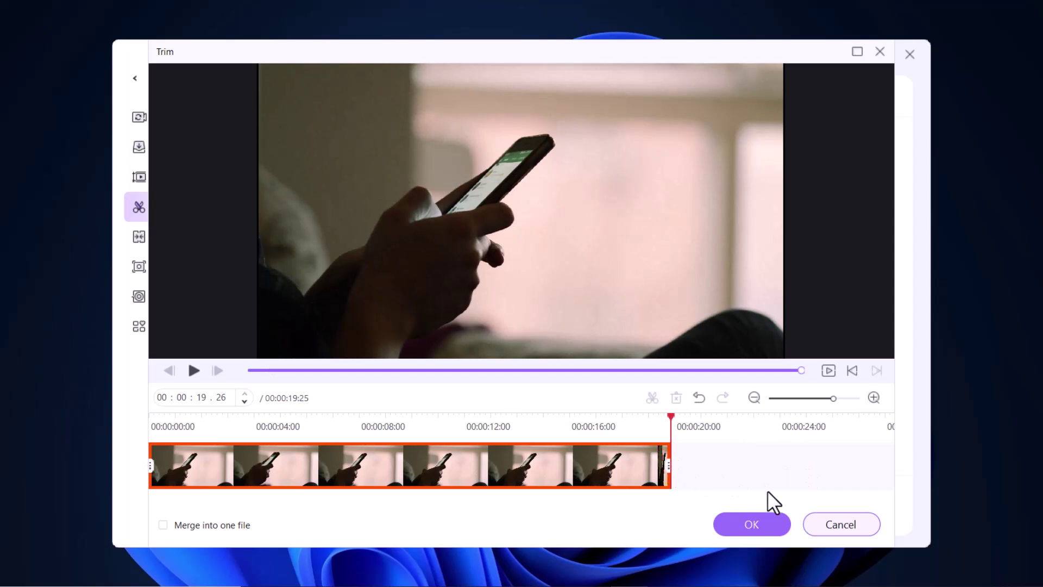
click(752, 525)
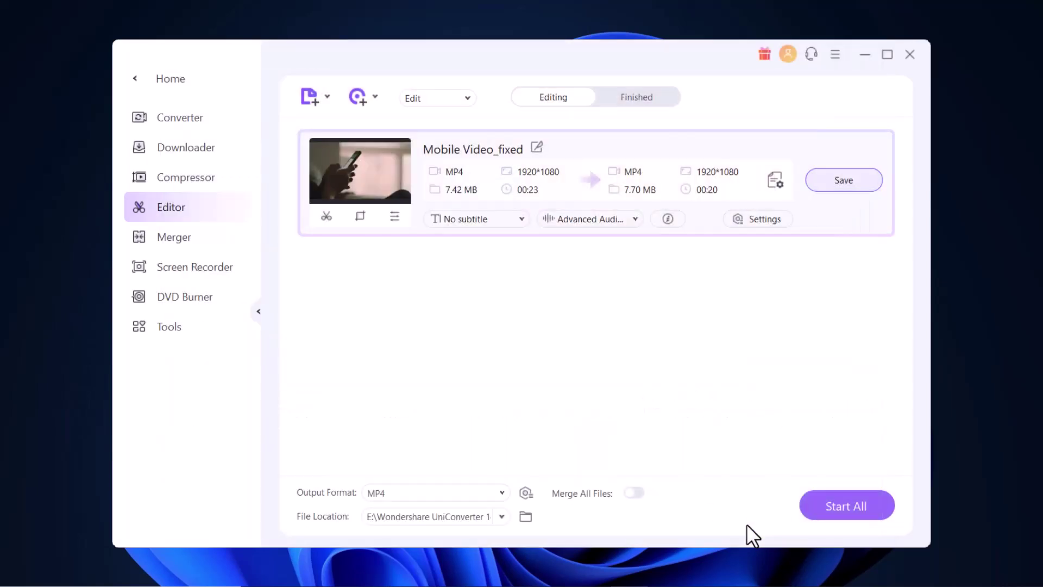
Crop the clip to 4:3 at 1440×1080 and apply the SunKissed filter.
click(360, 219)
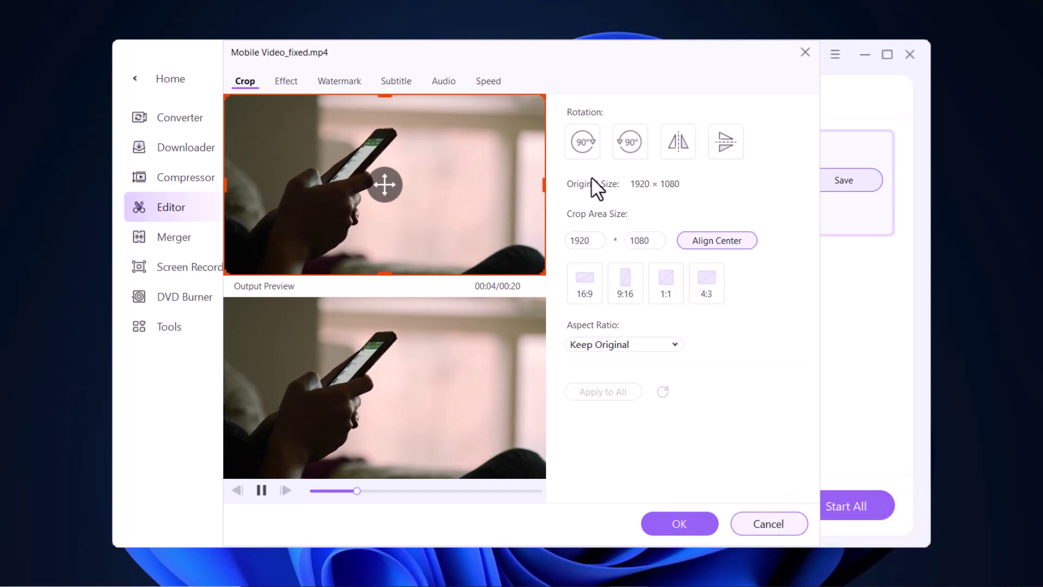
click(625, 279)
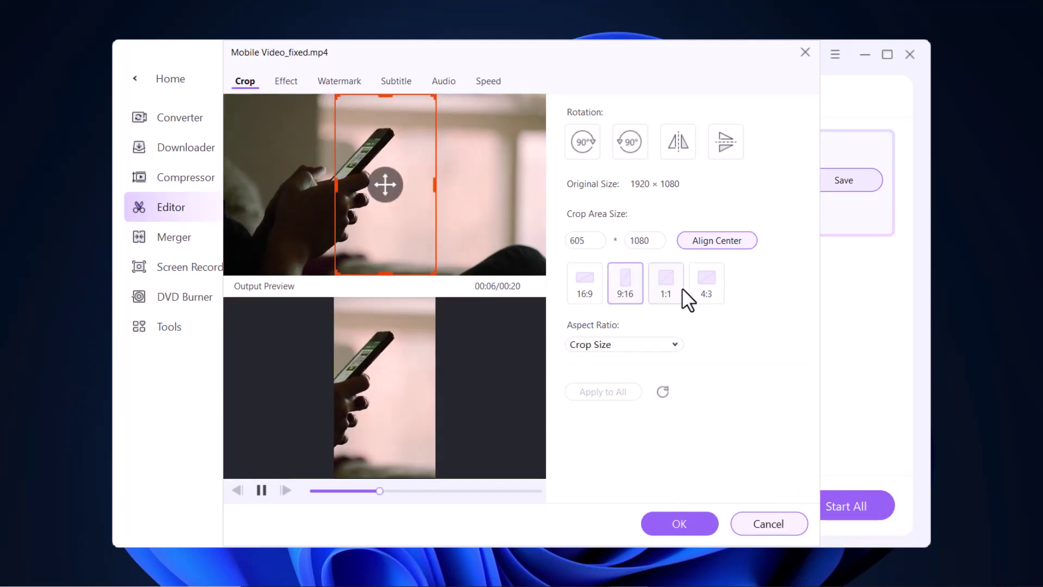
click(704, 288)
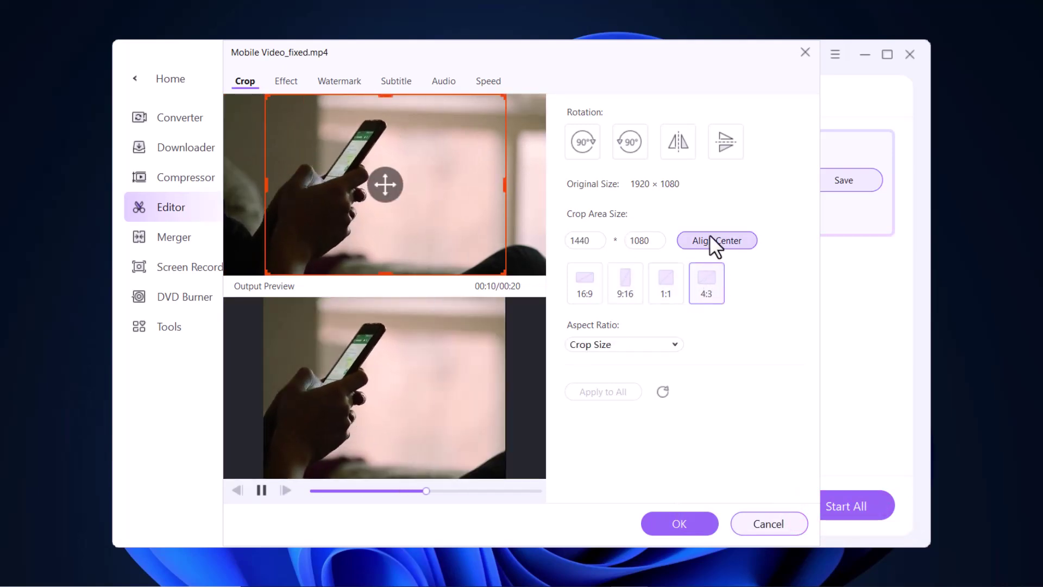
click(285, 80)
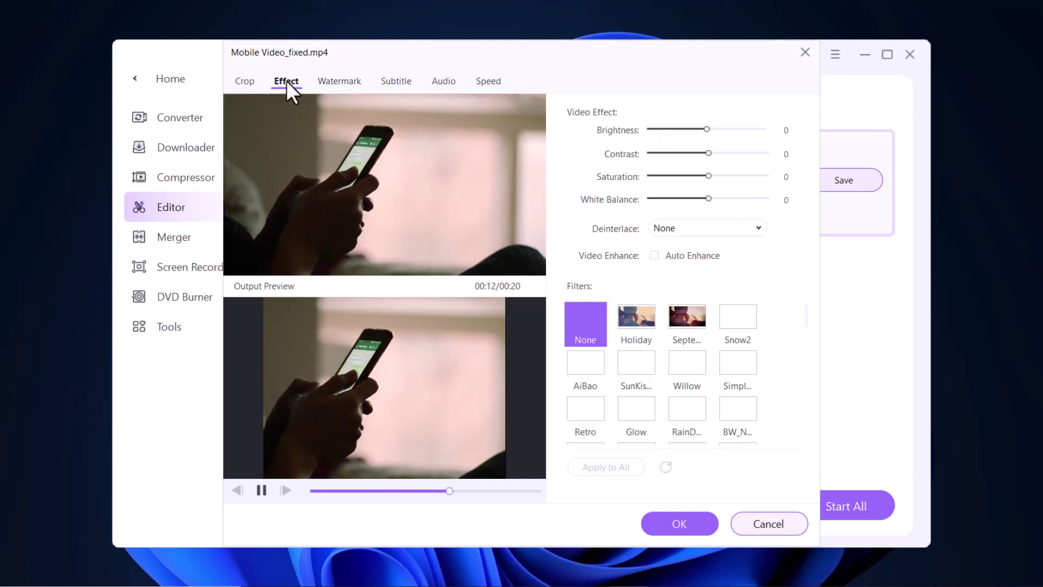
click(683, 319)
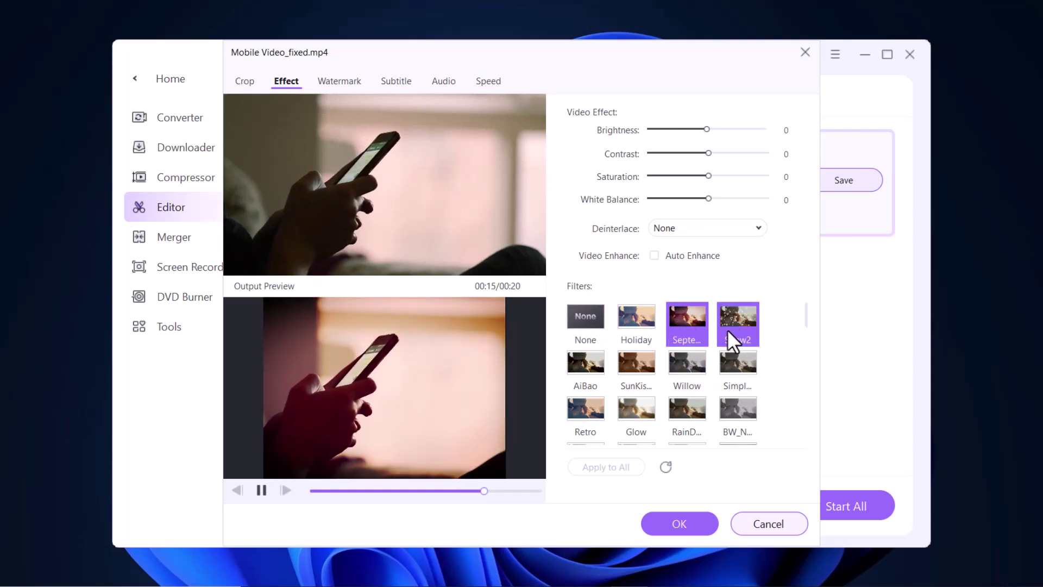
click(638, 363)
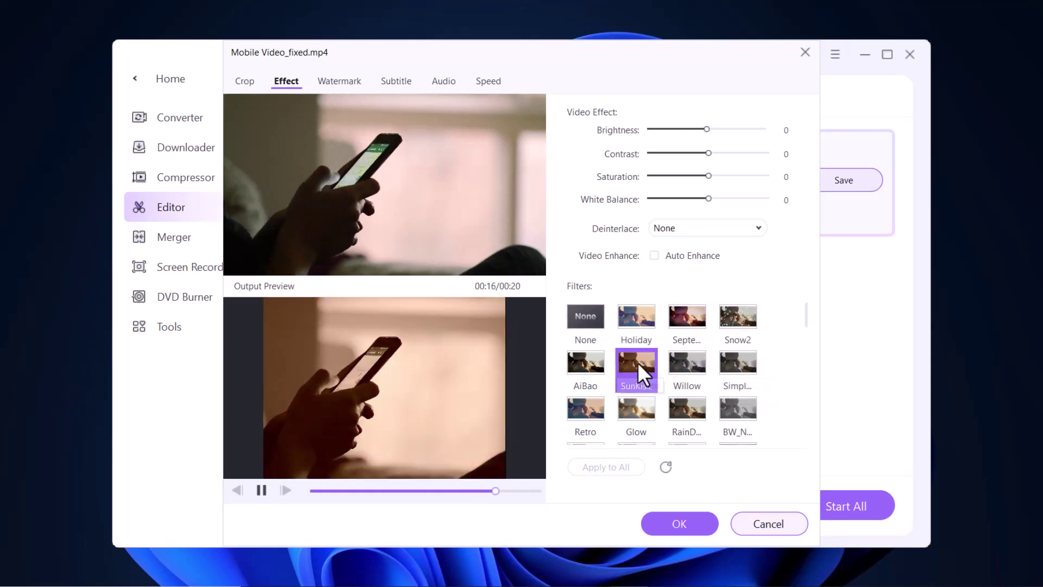
Add a text watermark with the user's name at the bottom-right, opacity 65.
click(348, 81)
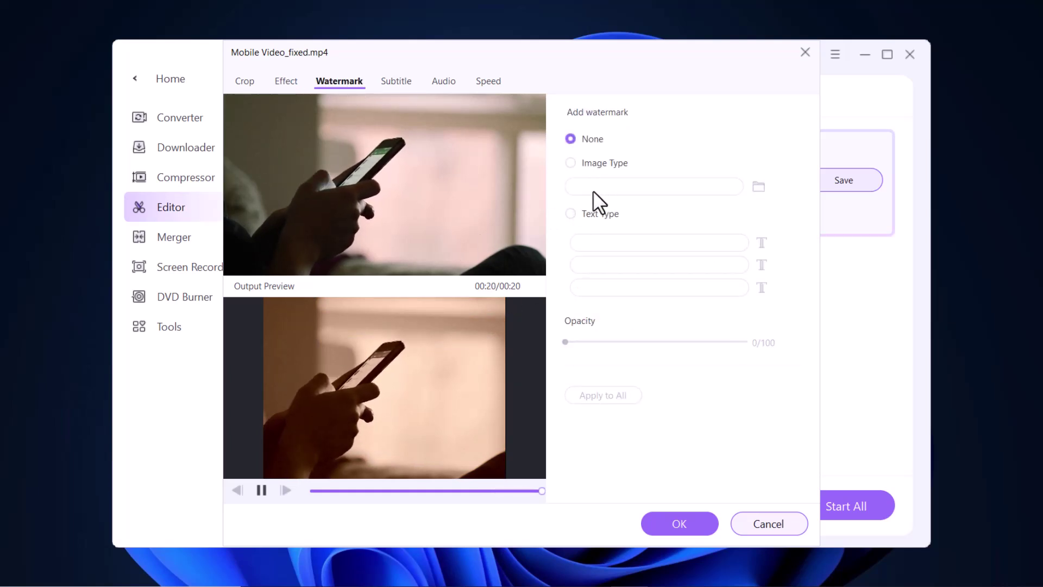
click(601, 242)
text(Fahed)
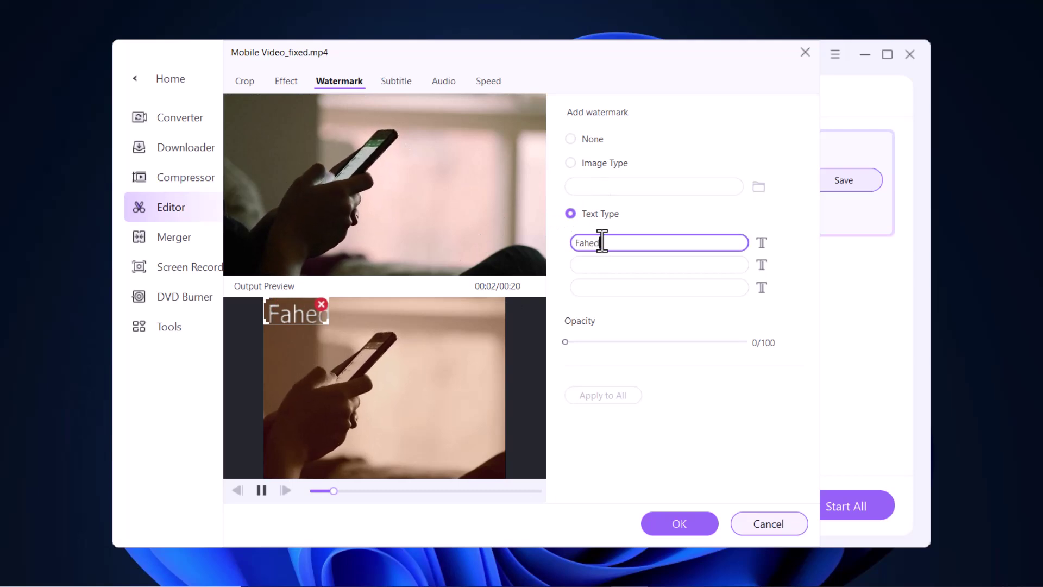
drag(622, 344, 697, 345)
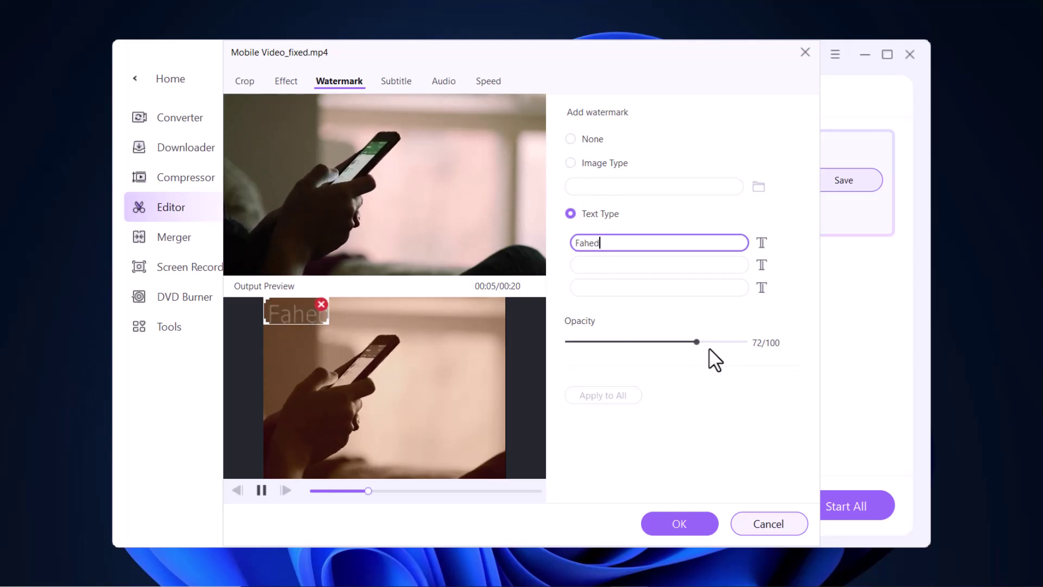
click(715, 342)
click(325, 322)
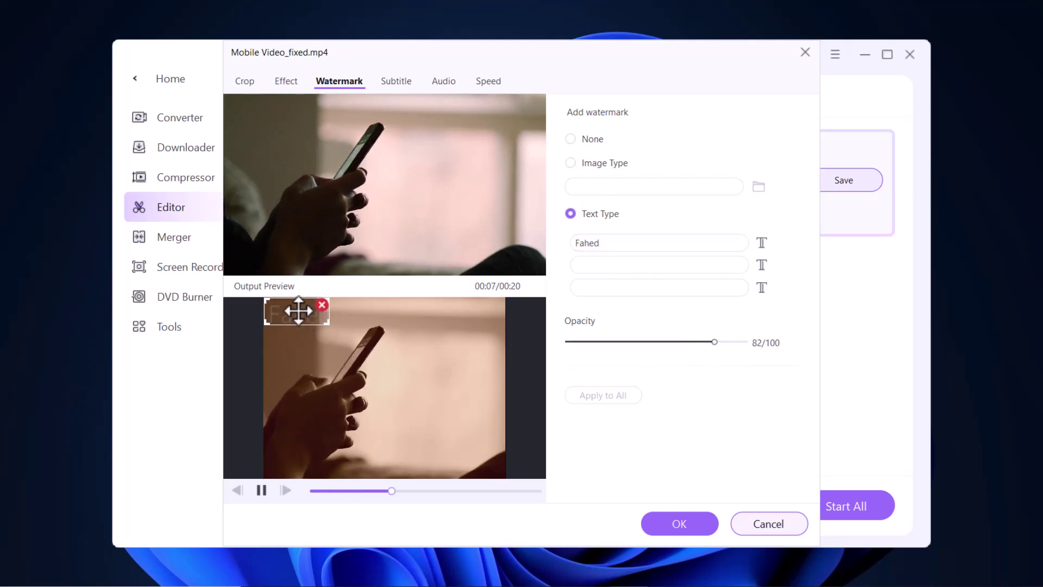
drag(299, 311, 470, 451)
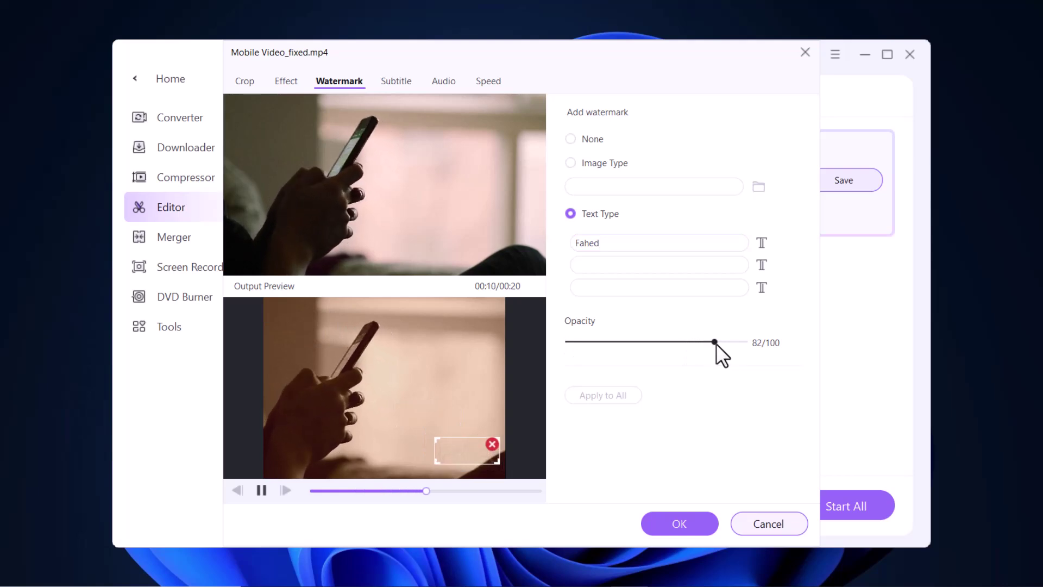
drag(715, 342, 685, 341)
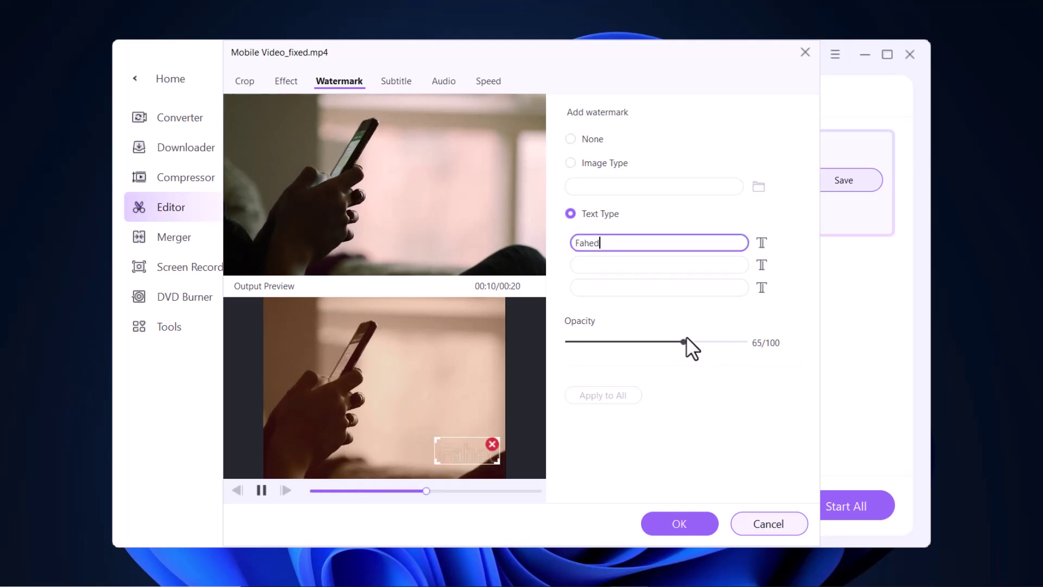
Raise the audio volume to 102 and human-voice enhancement to 3.
click(402, 83)
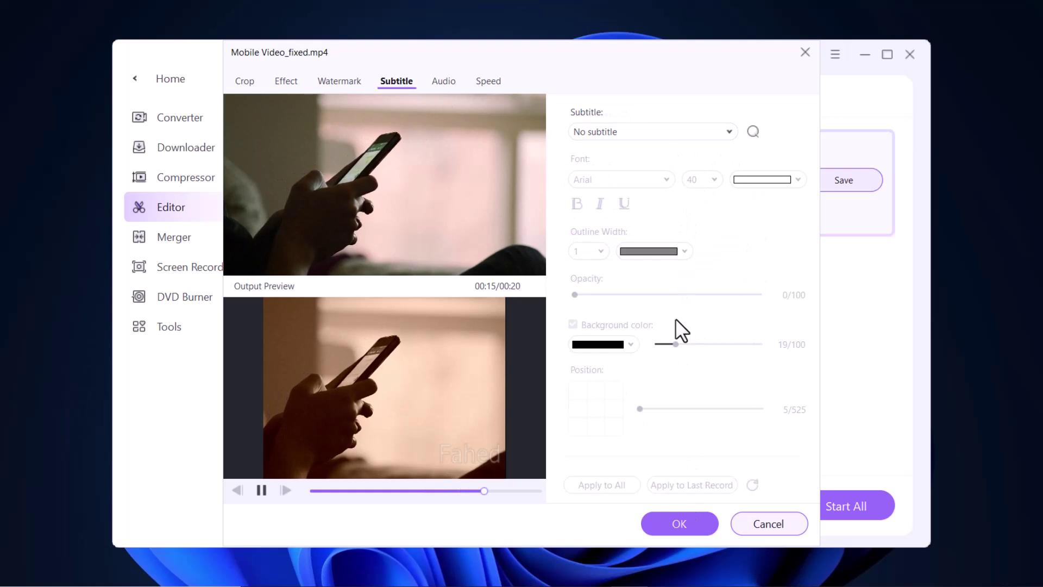
click(439, 80)
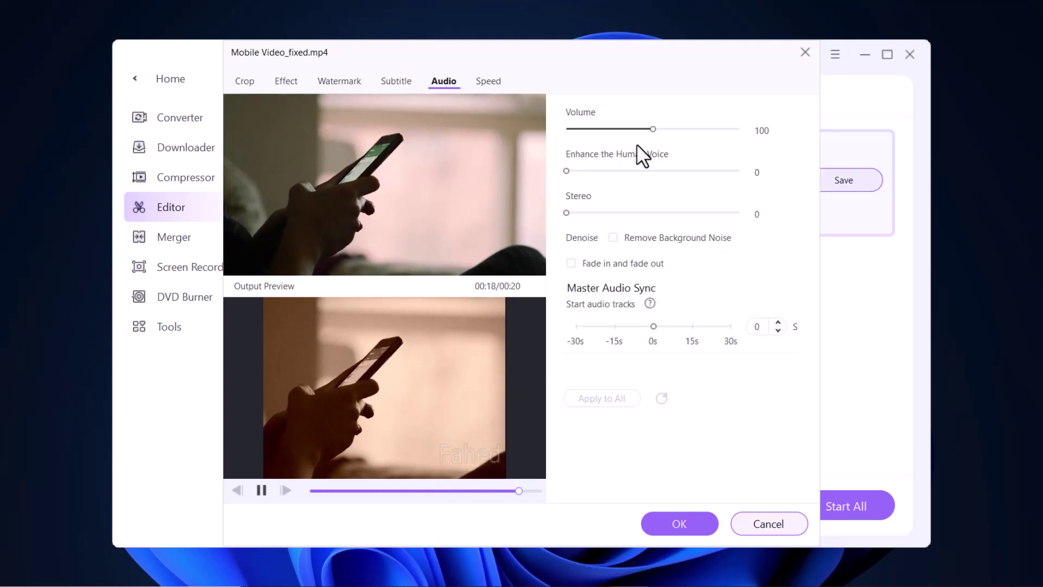
click(654, 129)
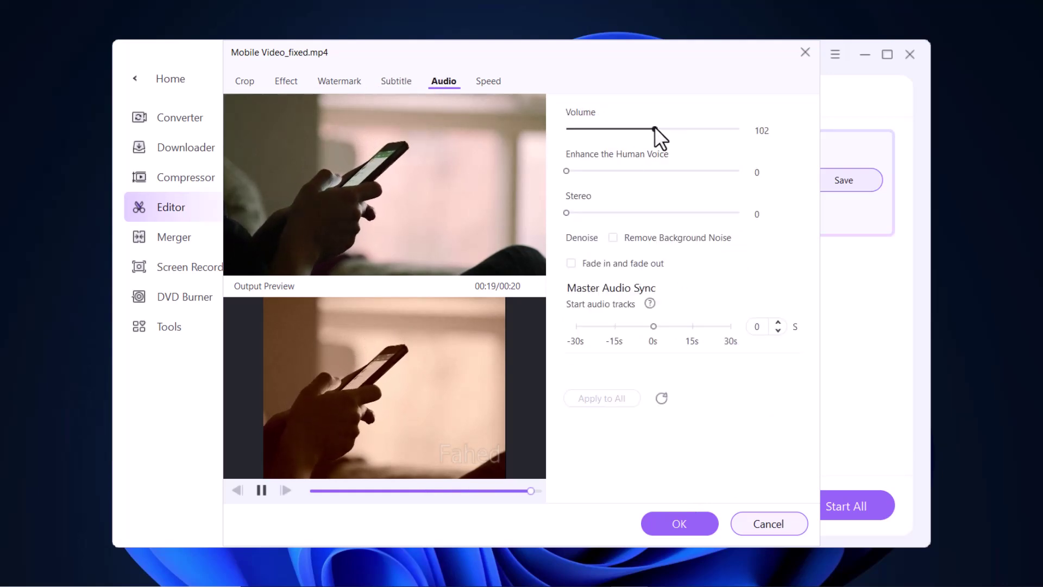
click(575, 170)
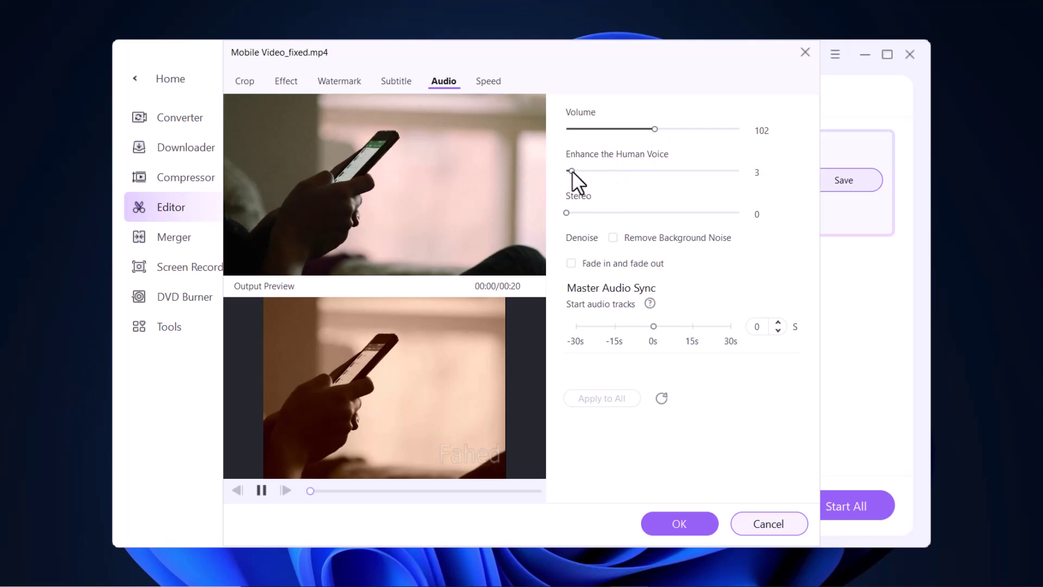
click(488, 80)
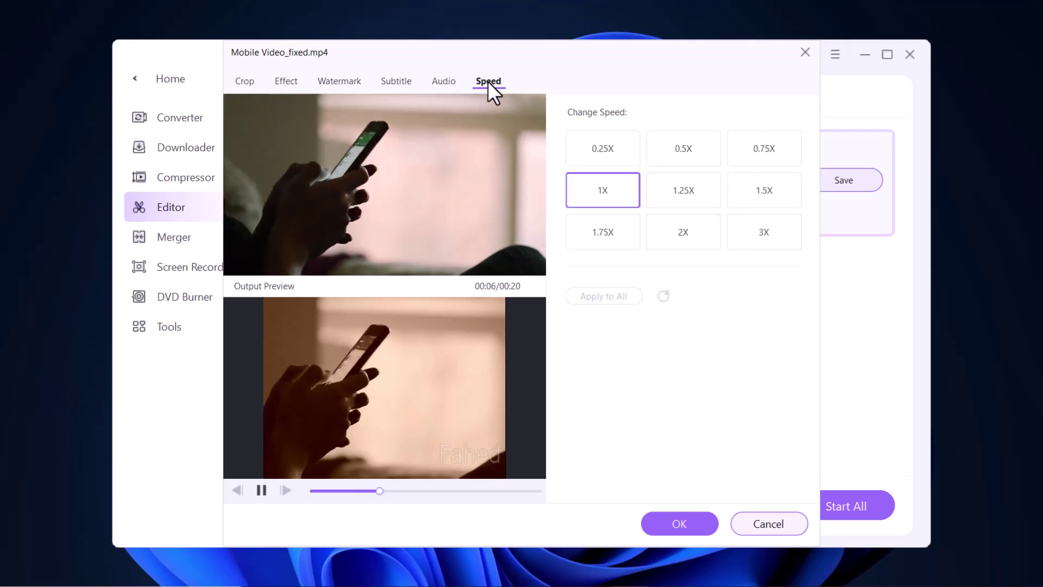
Apply the edits and save the 7.75 MB, 1440×1080 MP4, checking it under Finished.
click(694, 522)
click(849, 181)
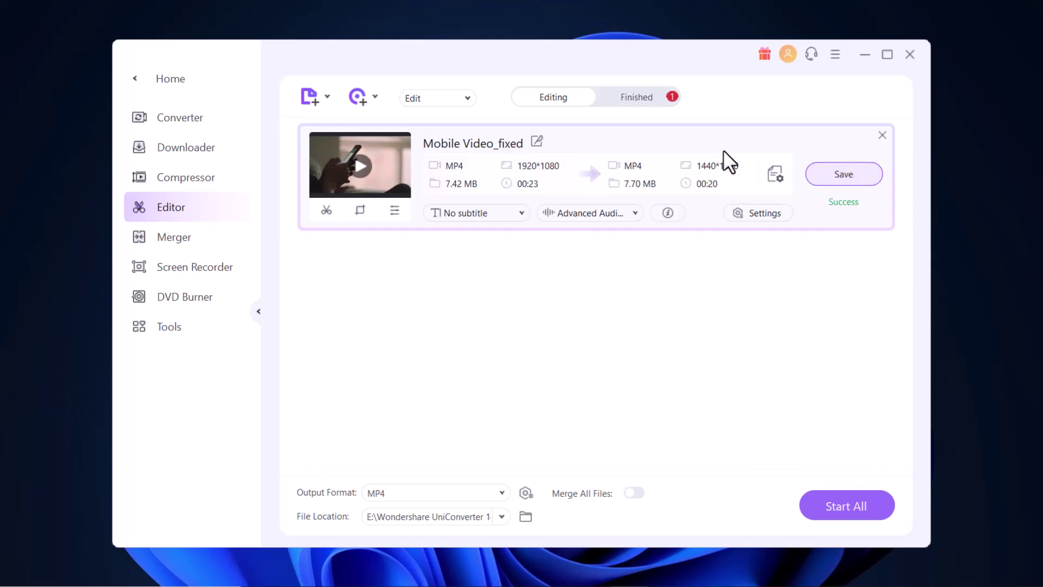
click(662, 100)
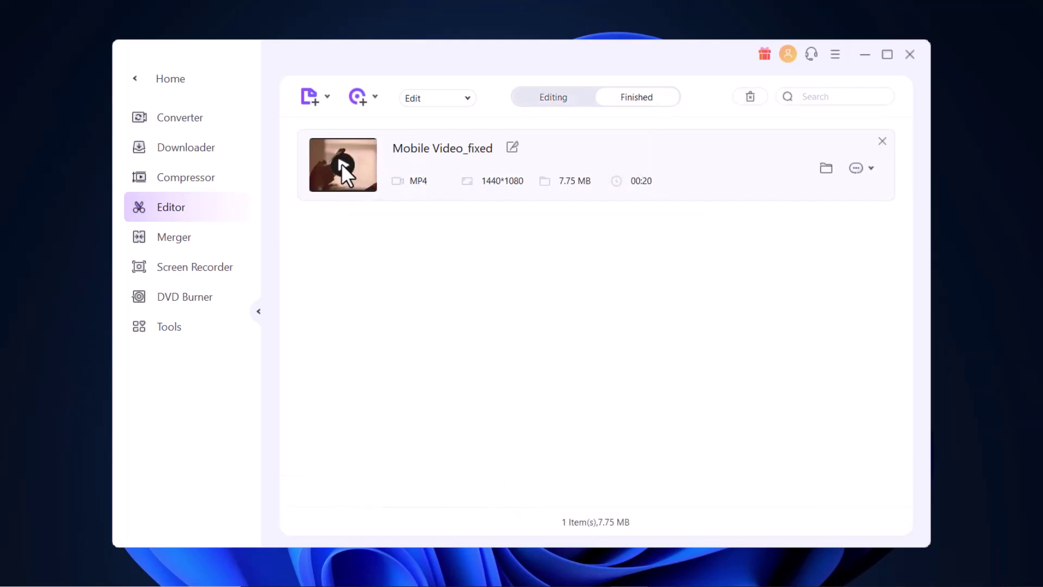
click(188, 236)
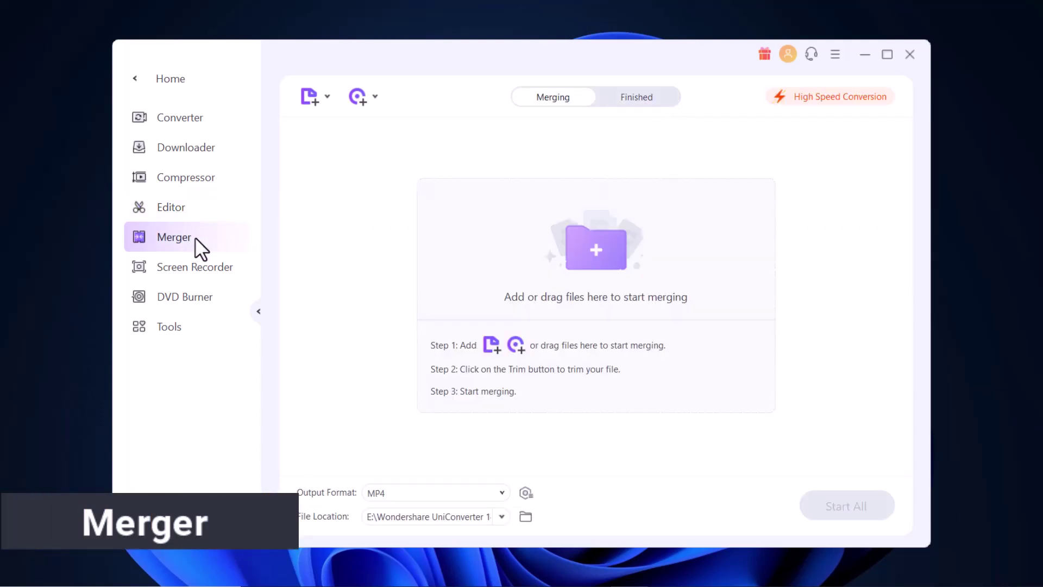
Add Mobile Video_fixed and a second clip from Downloads to the Merger list.
click(658, 274)
double_click(332, 173)
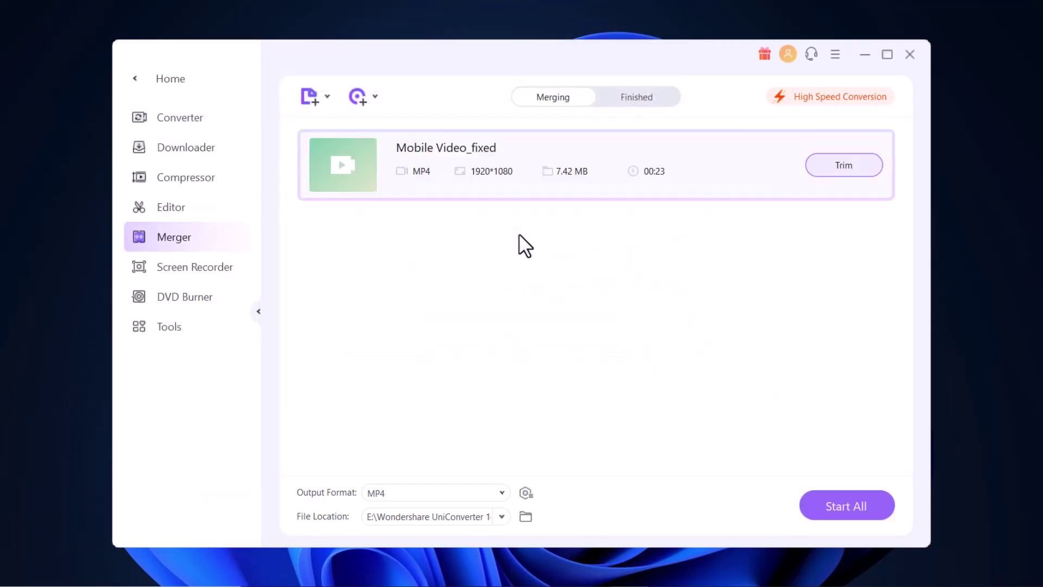
click(318, 99)
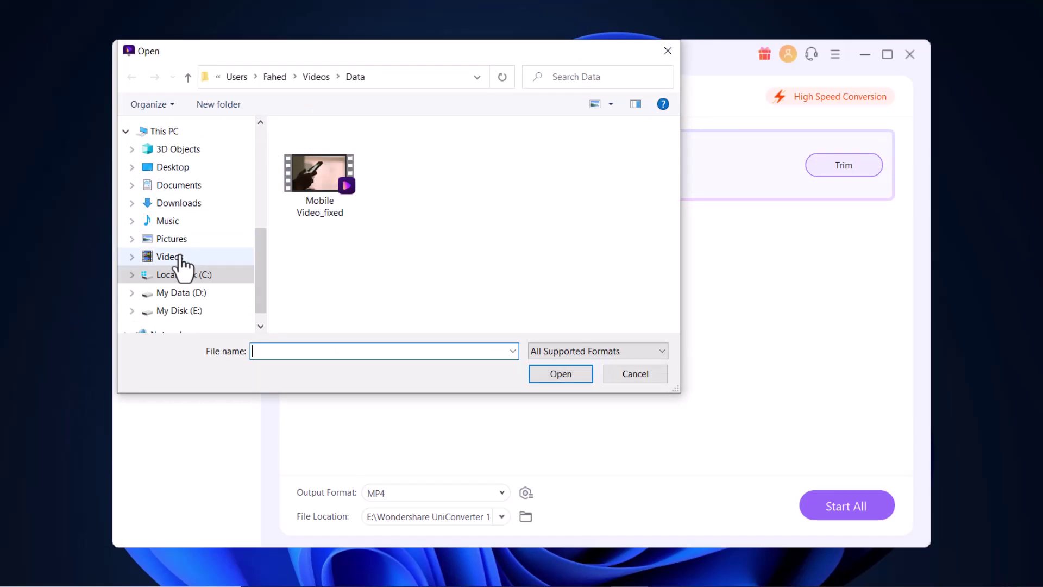
click(175, 205)
double_click(417, 276)
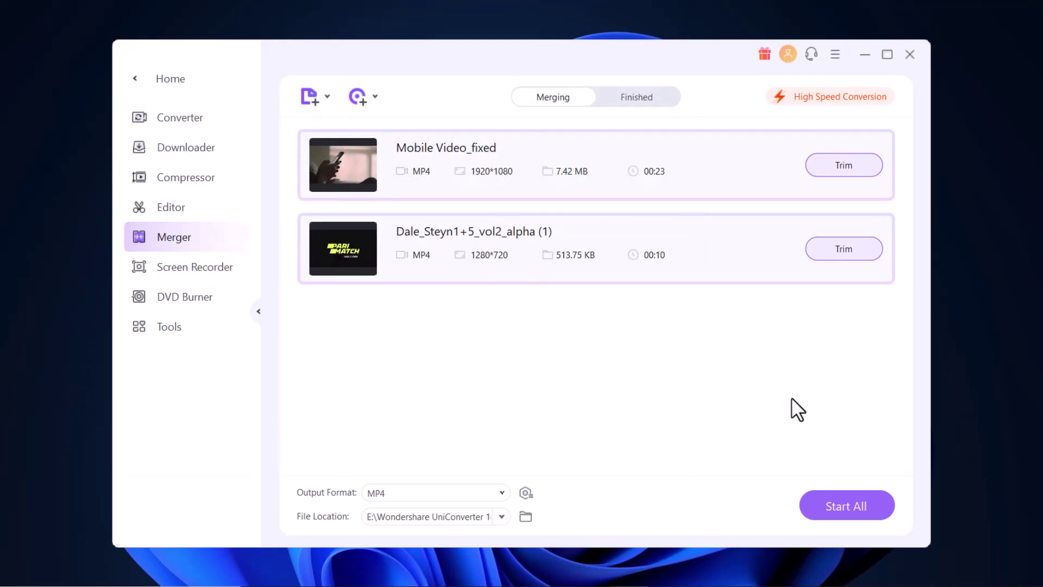
Merge the clips into an 11.87 MB, 00:33 MP4 and view it under Finished.
click(526, 493)
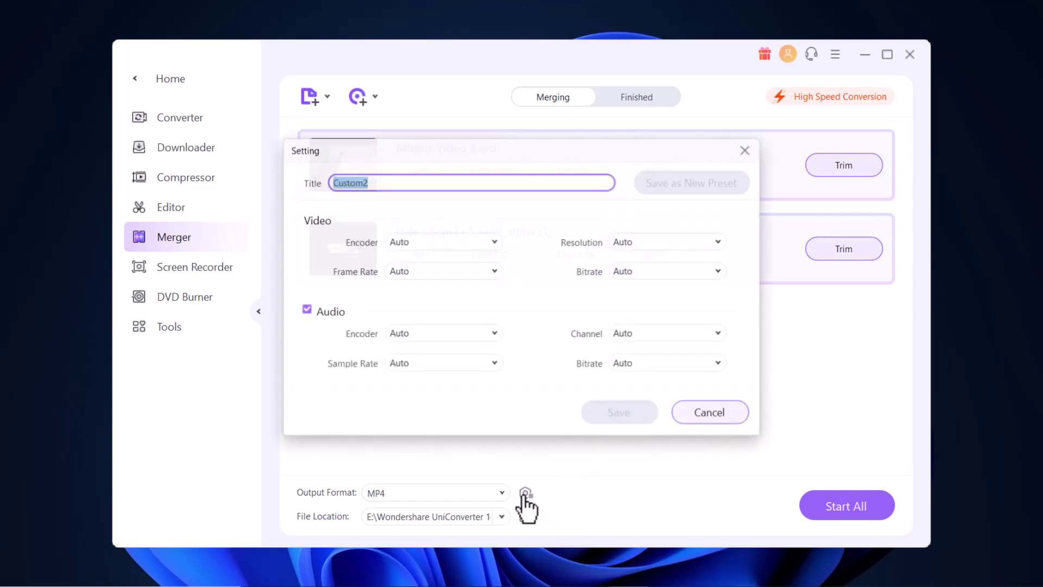
click(702, 413)
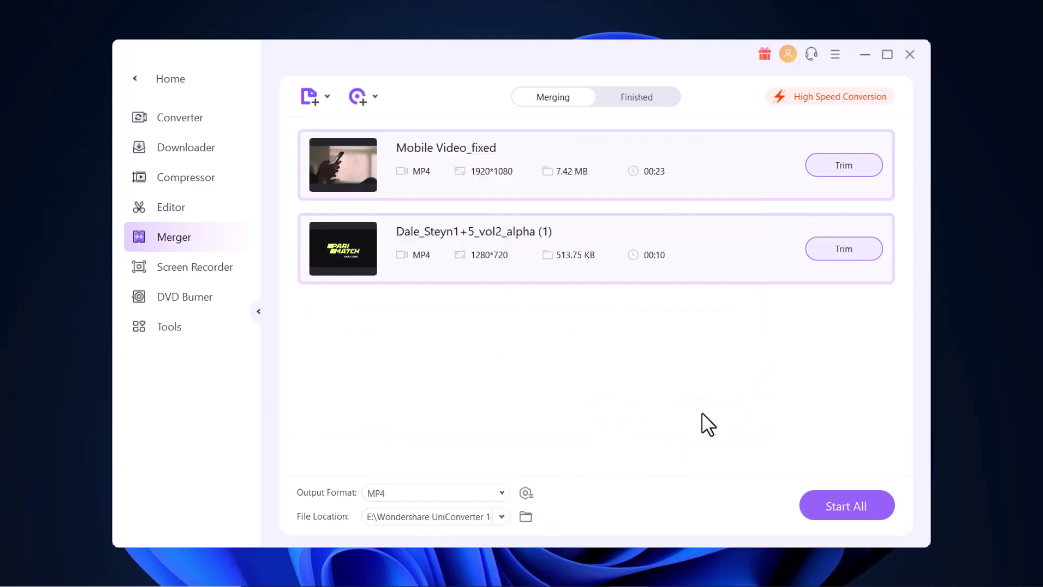
click(842, 502)
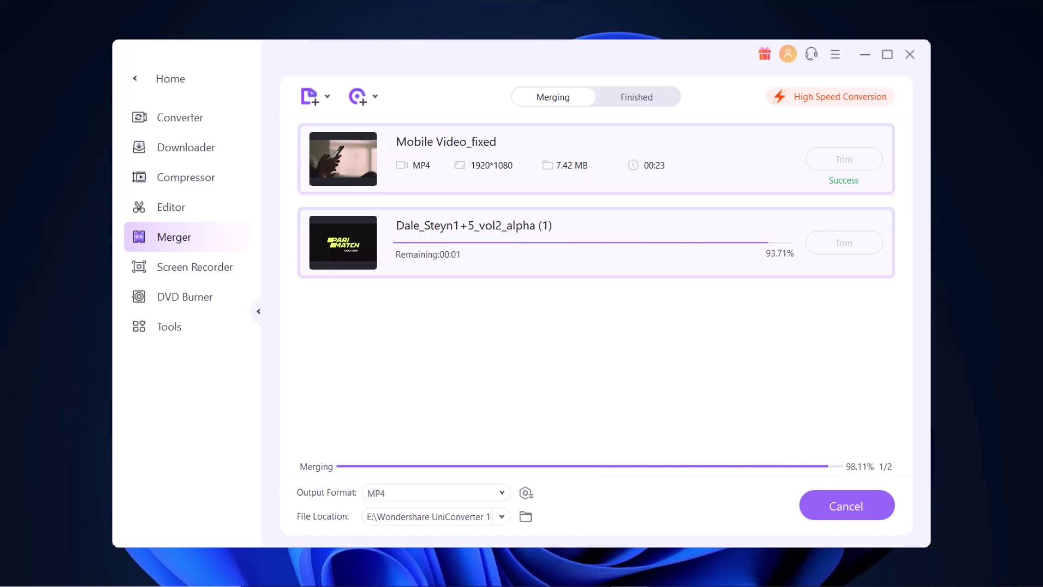
click(645, 99)
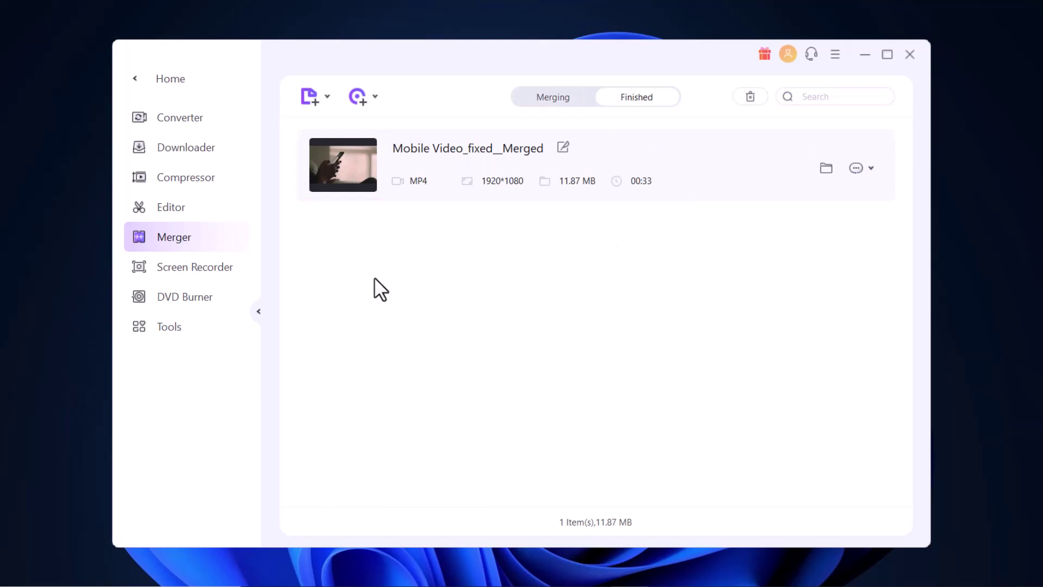
click(224, 271)
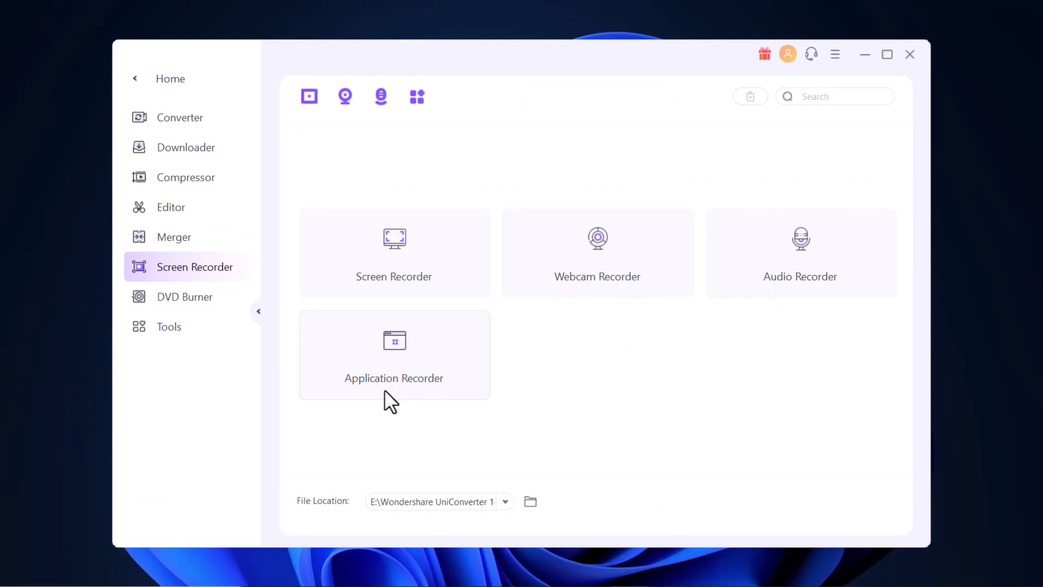
Set the Screen Recorder to Full Screen 1920×1080 with the microphone on, then start recording.
click(397, 288)
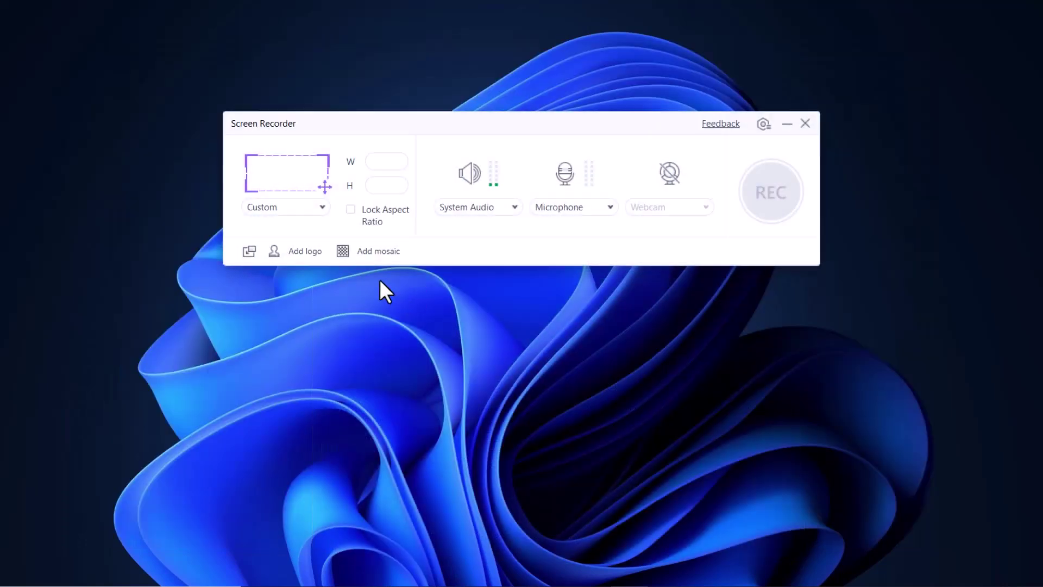
click(321, 206)
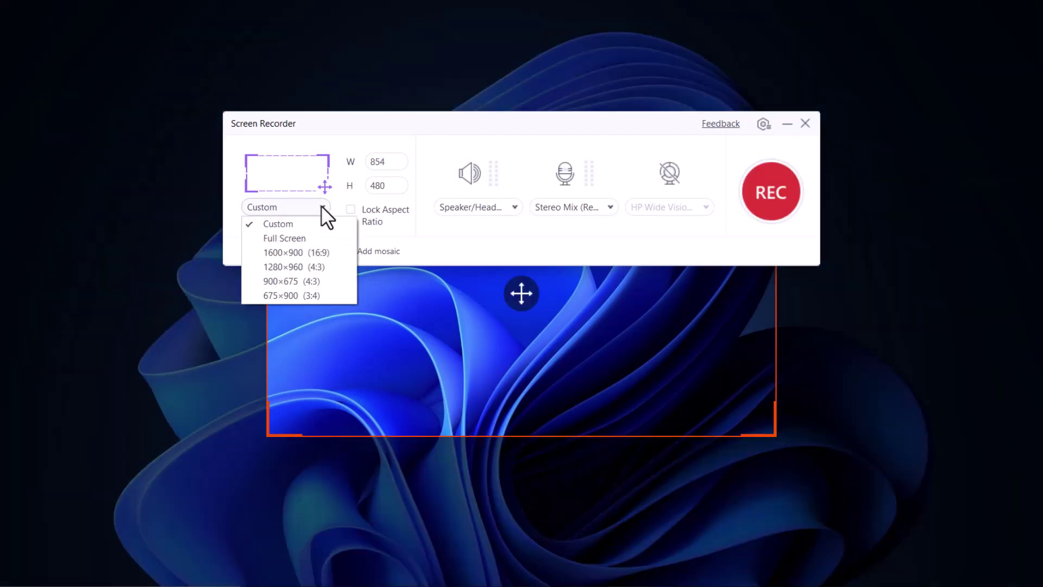
click(313, 238)
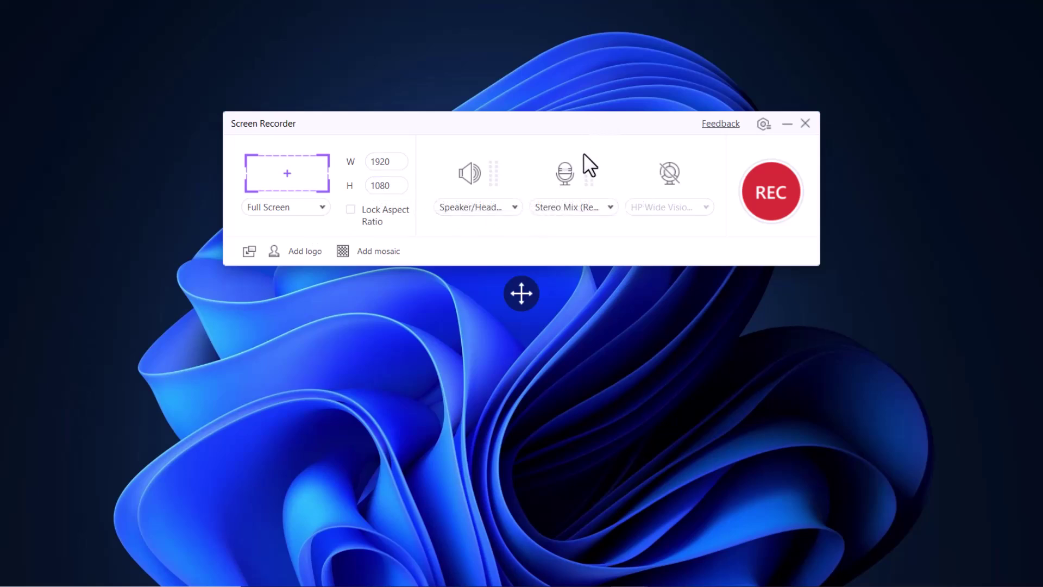
click(566, 177)
click(566, 176)
click(752, 187)
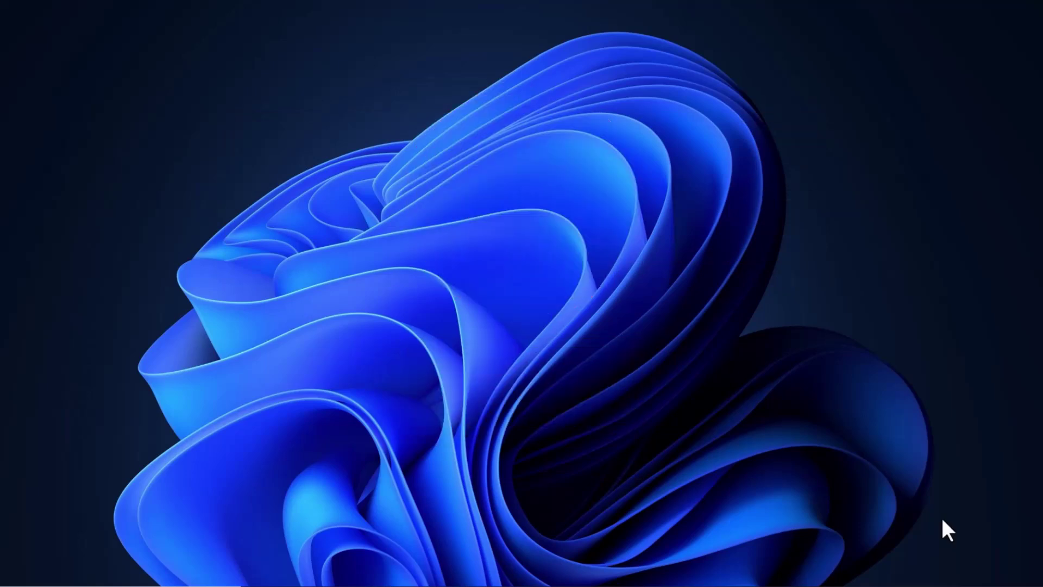
Draw a red straight line across the screen with the annotation line tool.
click(995, 586)
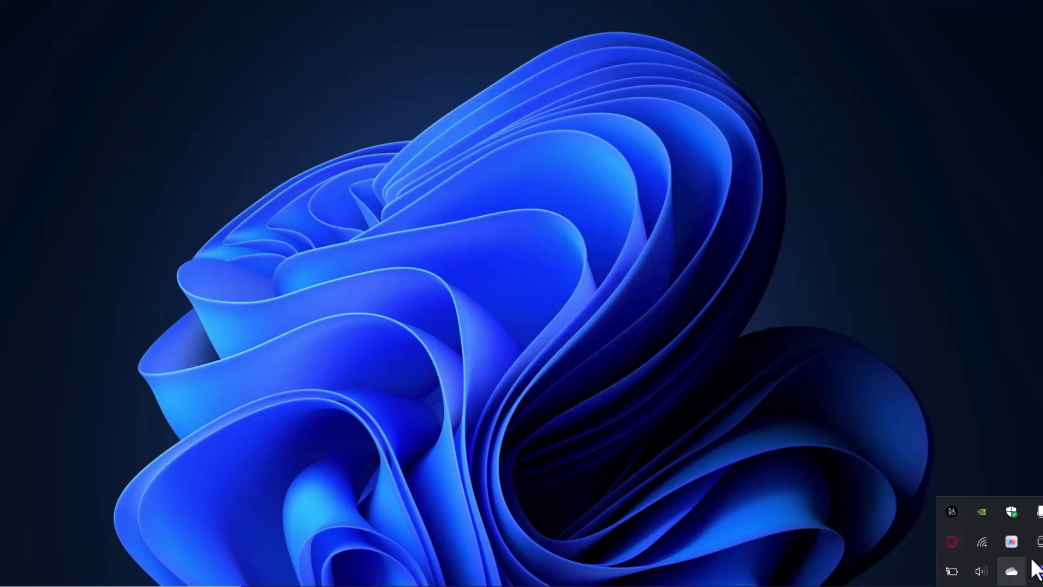
click(825, 512)
click(639, 296)
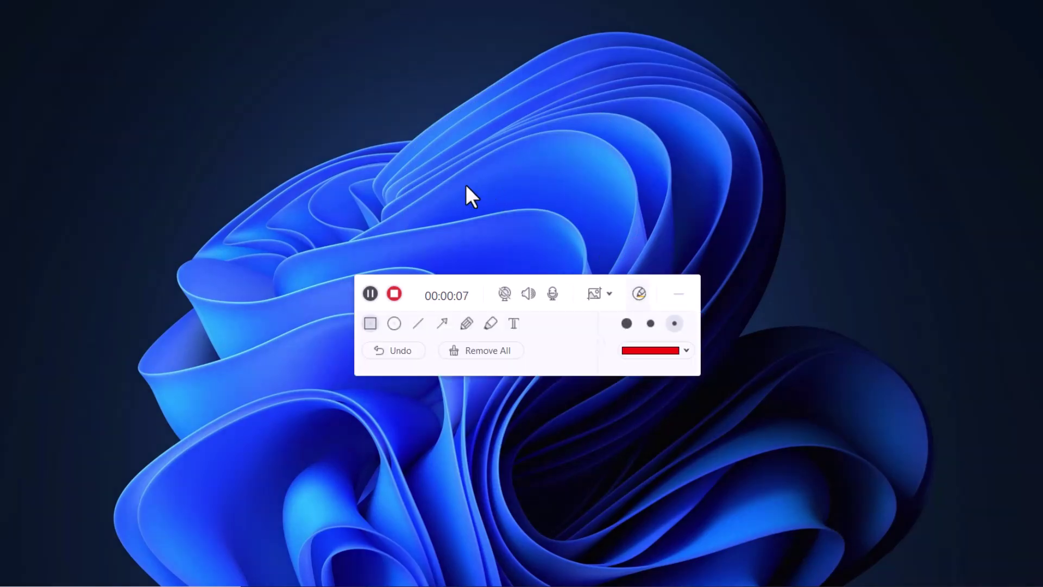
click(416, 322)
drag(316, 236, 522, 162)
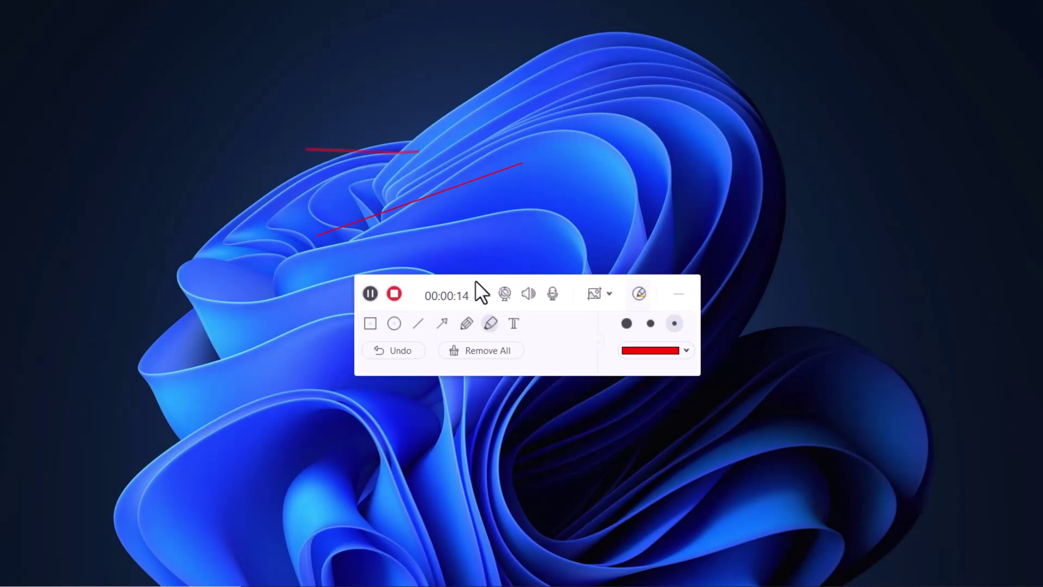
Try a text annotation, discard the empty text box, and stop the recording.
click(513, 323)
click(506, 138)
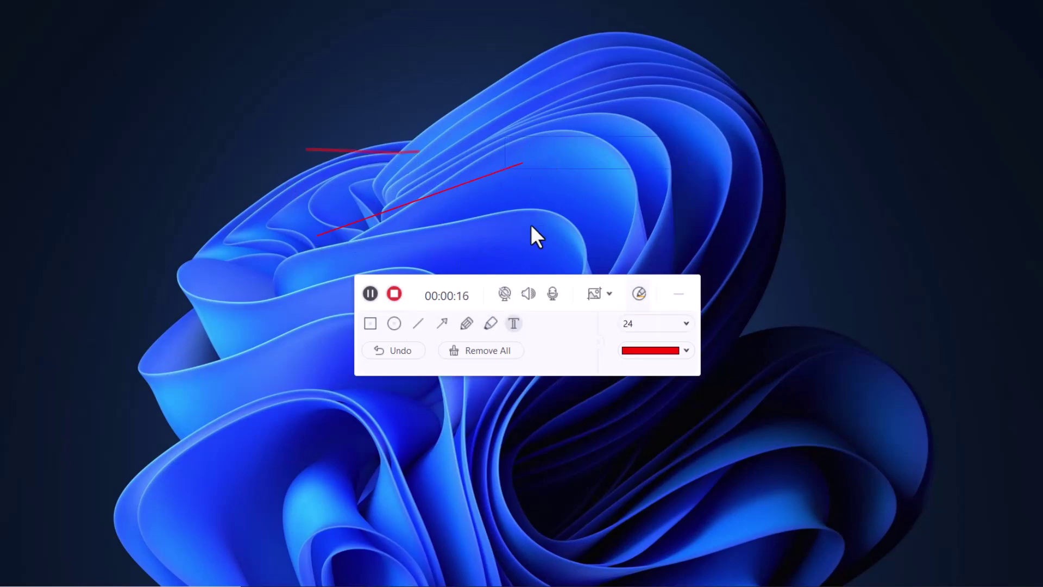
click(521, 325)
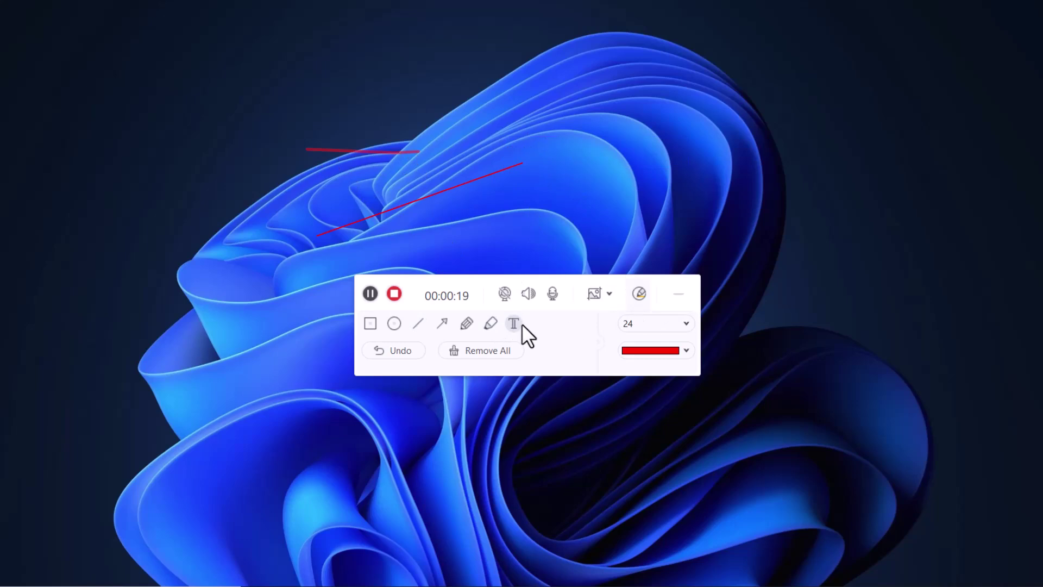
click(394, 294)
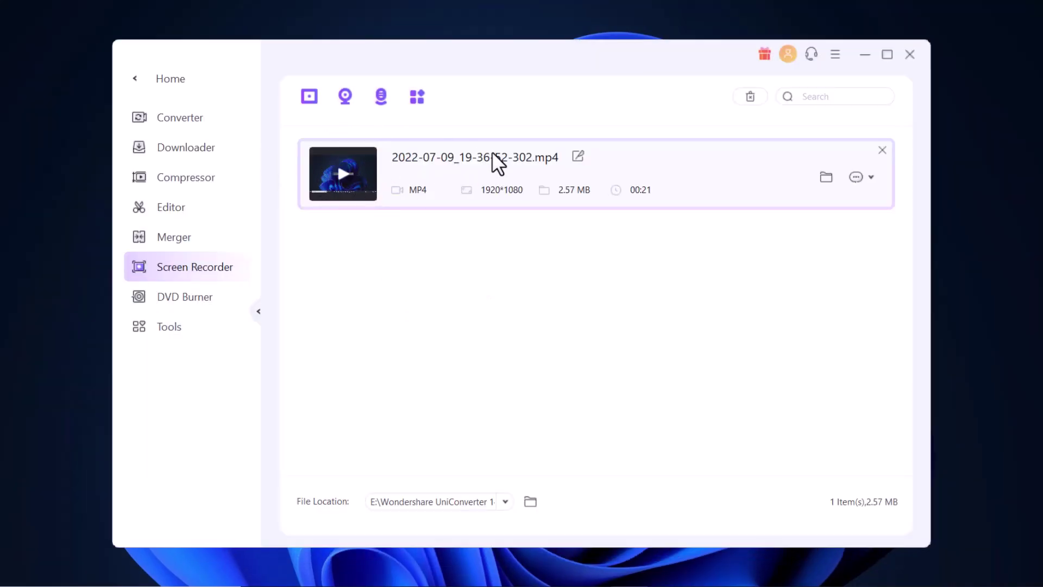
View the Burn video to options in DVD Burner, then switch to the Tools page.
click(181, 295)
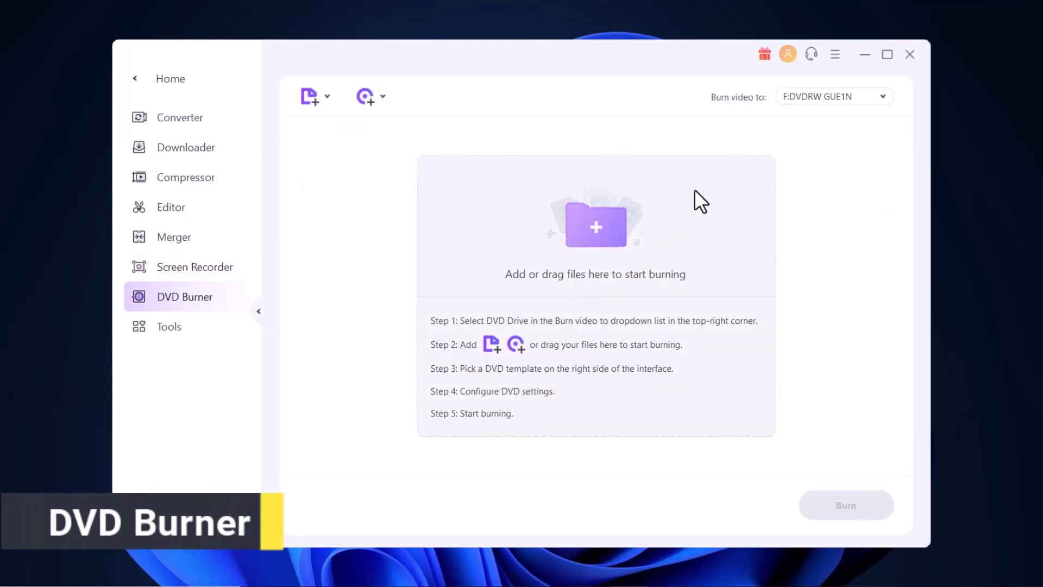
click(881, 91)
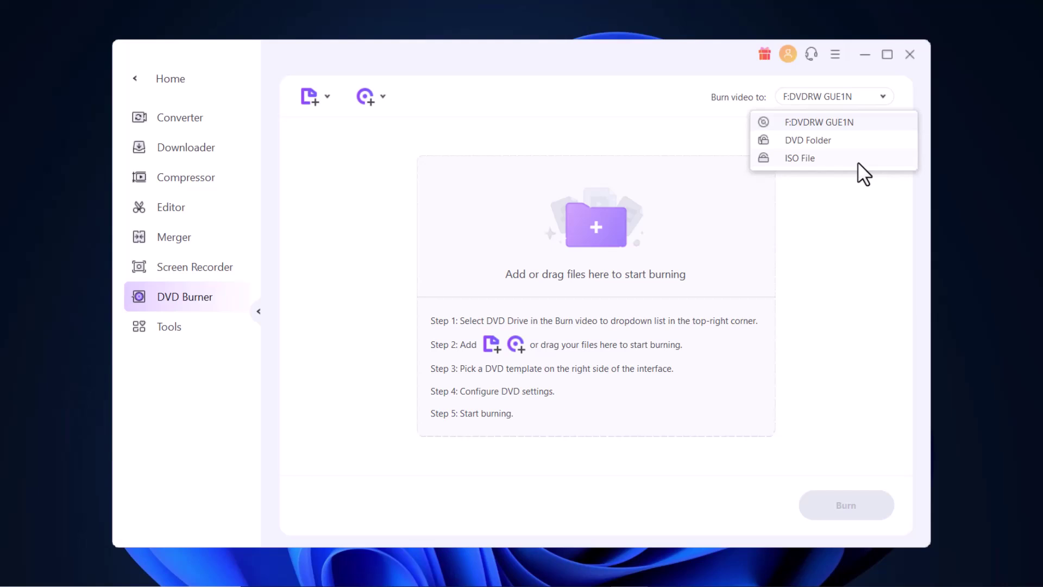
click(162, 326)
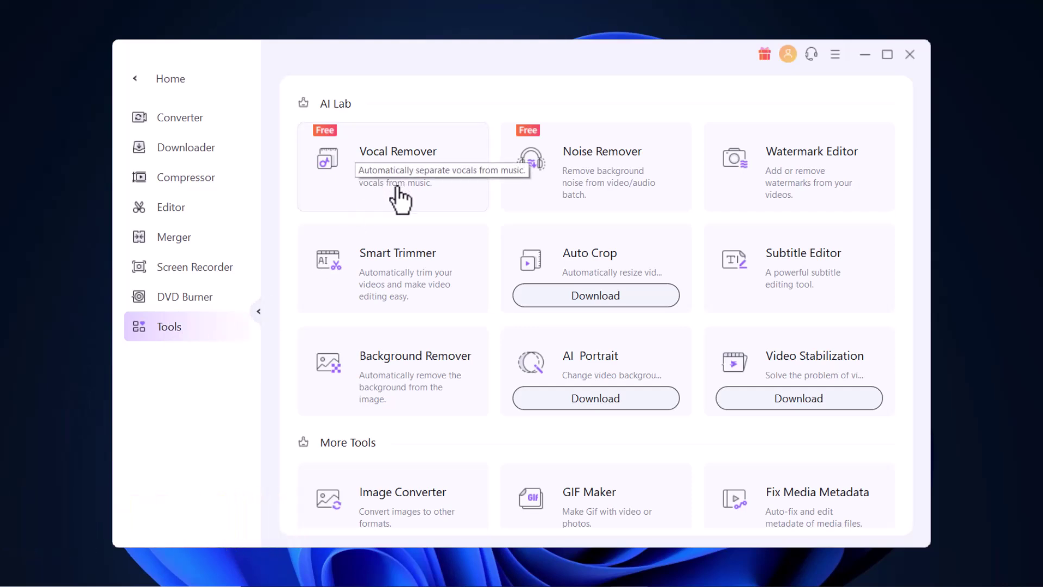
Denoise jet bot.wav from the Desktop in Noise Remover, then close it, confirming Yes.
click(598, 207)
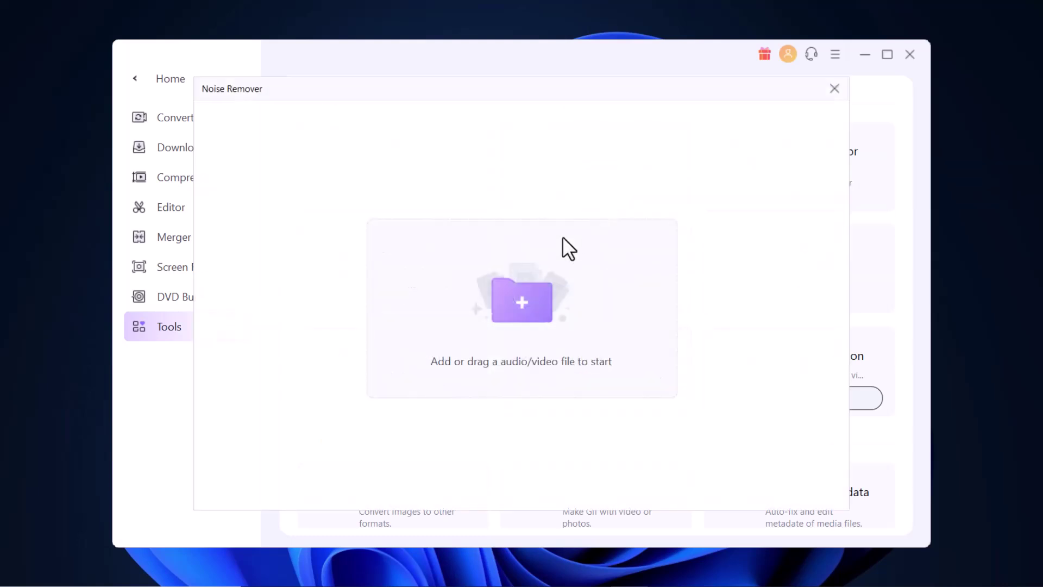
click(527, 306)
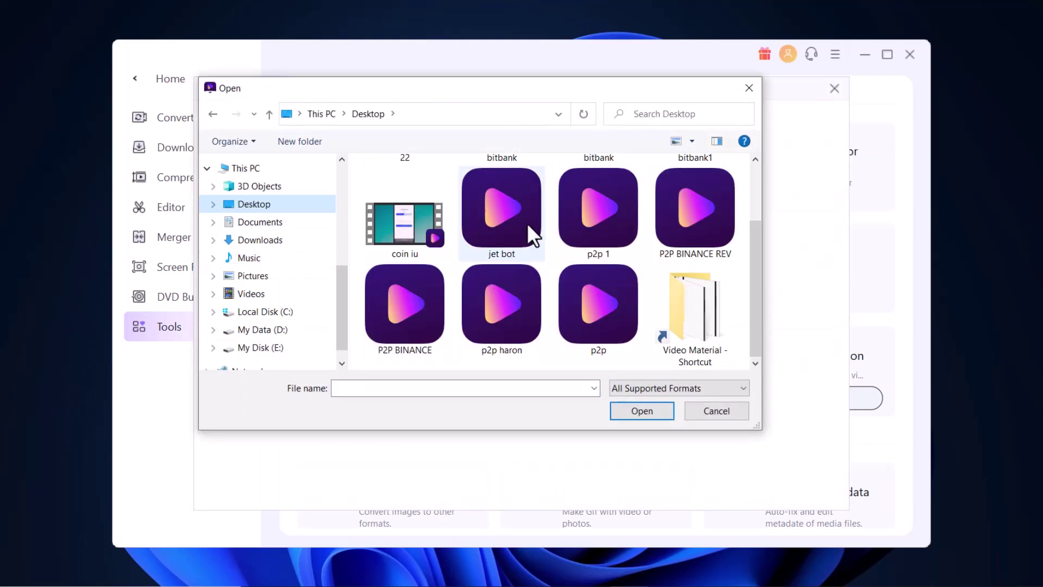
double_click(527, 223)
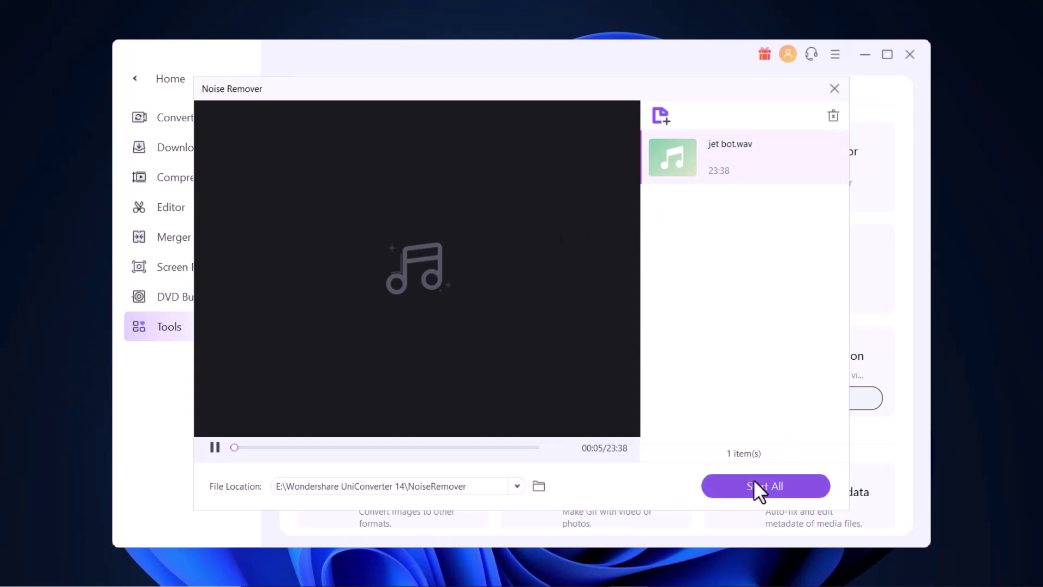
click(738, 487)
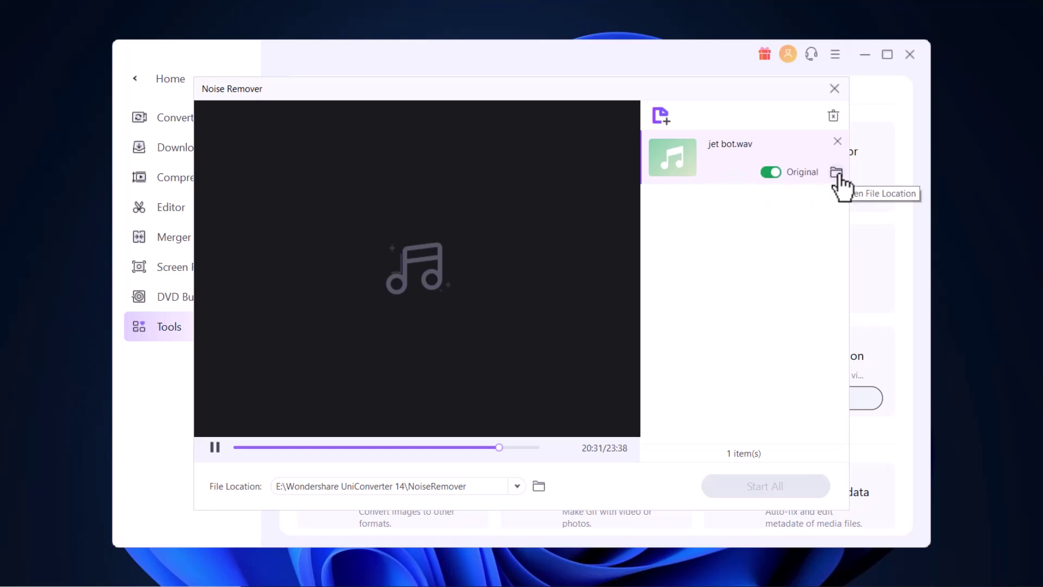
click(834, 88)
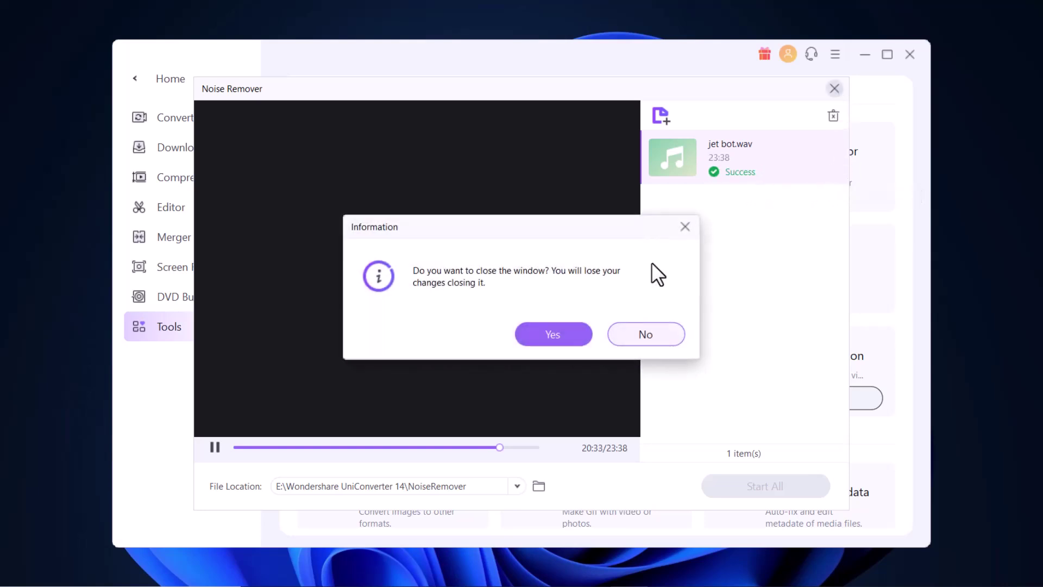
click(552, 334)
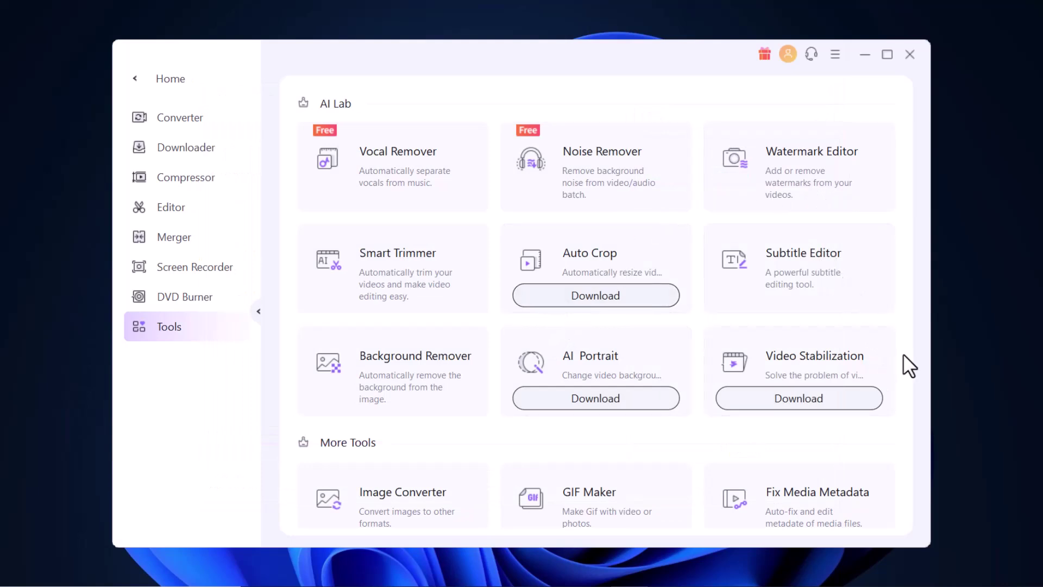
Scroll the Tools page down to reveal CD Burner and VR Converter.
scroll(881, 421, down, 4)
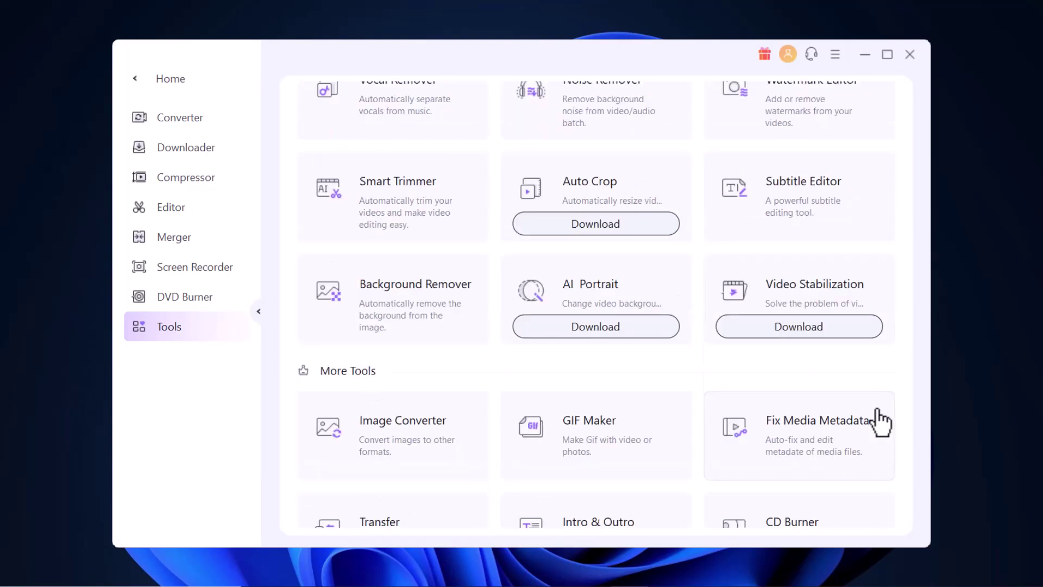
scroll(880, 424, down, 1)
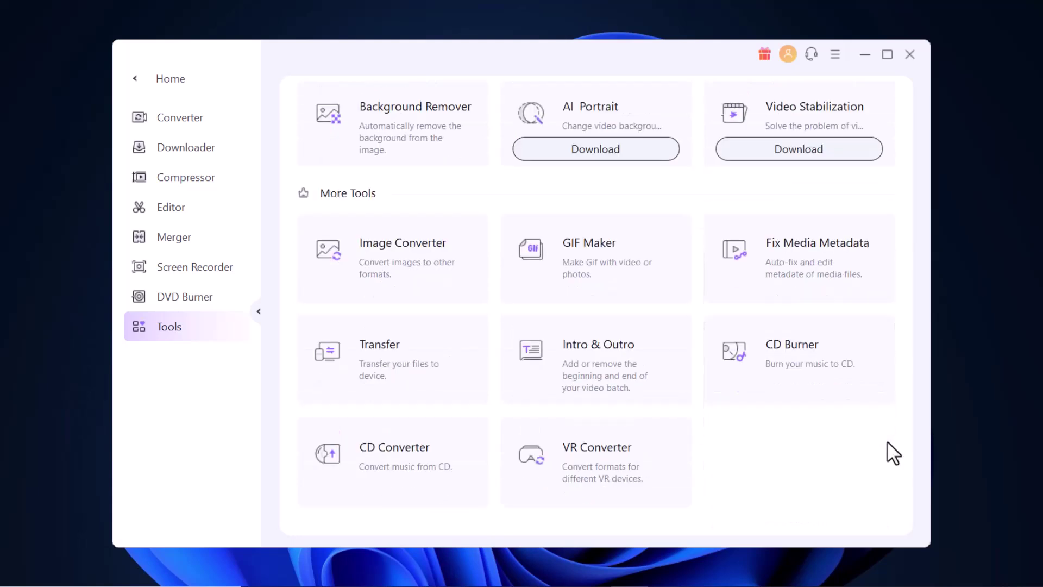